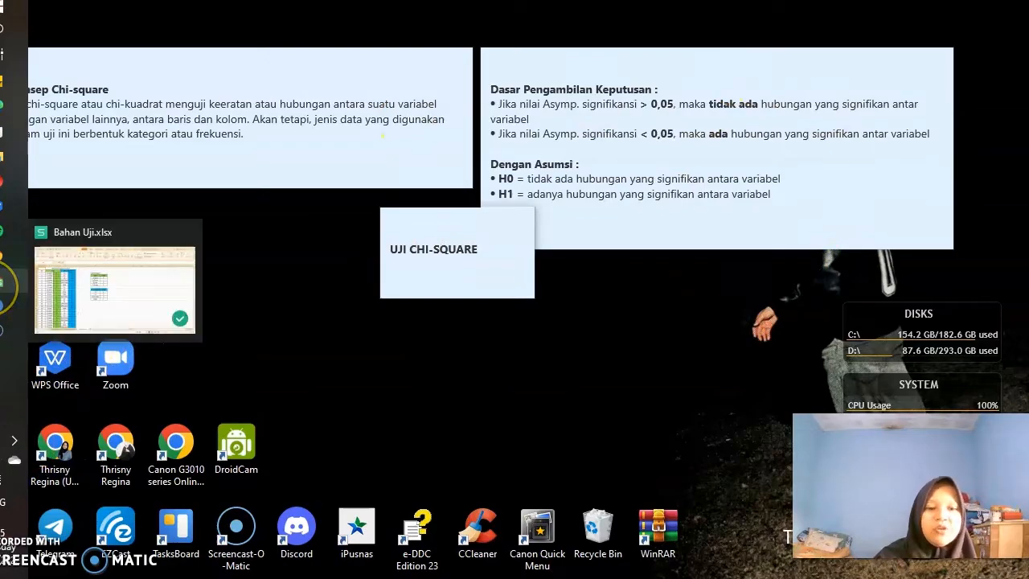
- Open the Bahan Uji workbook and look over the coded Gaji and Pendidikan columns
left_click(3, 283)
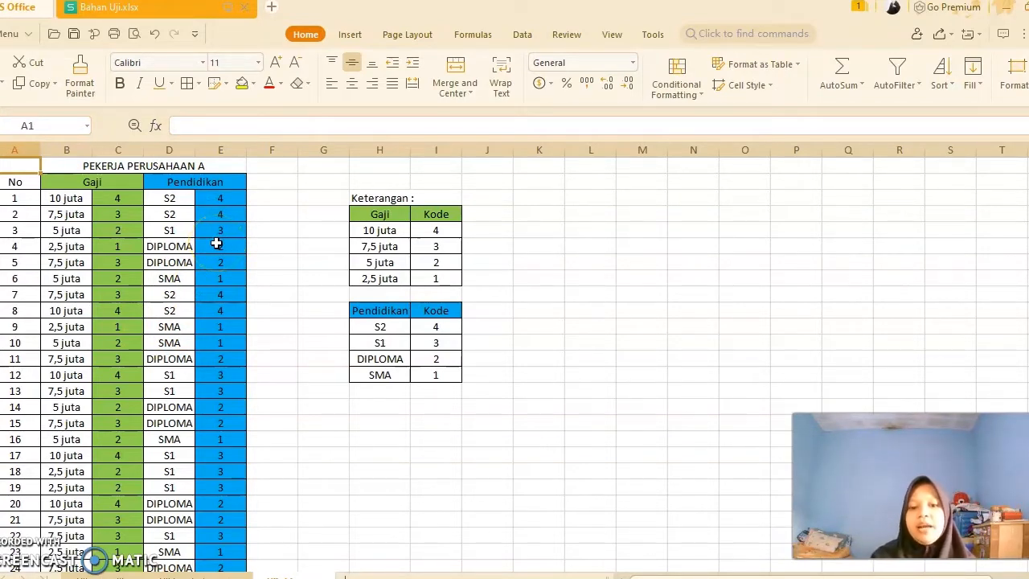
left_click(110, 199)
left_click(139, 181)
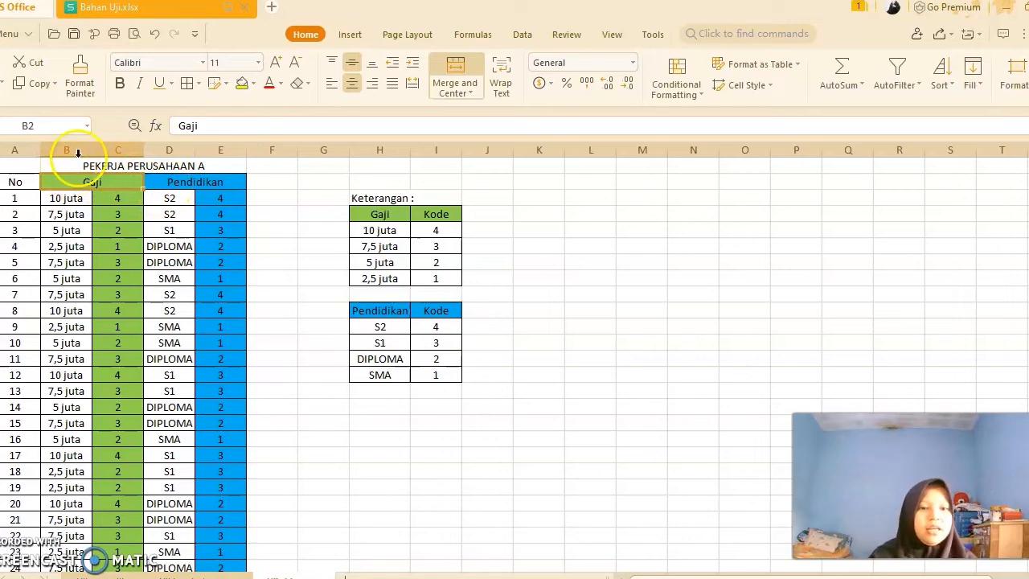
left_click(162, 188)
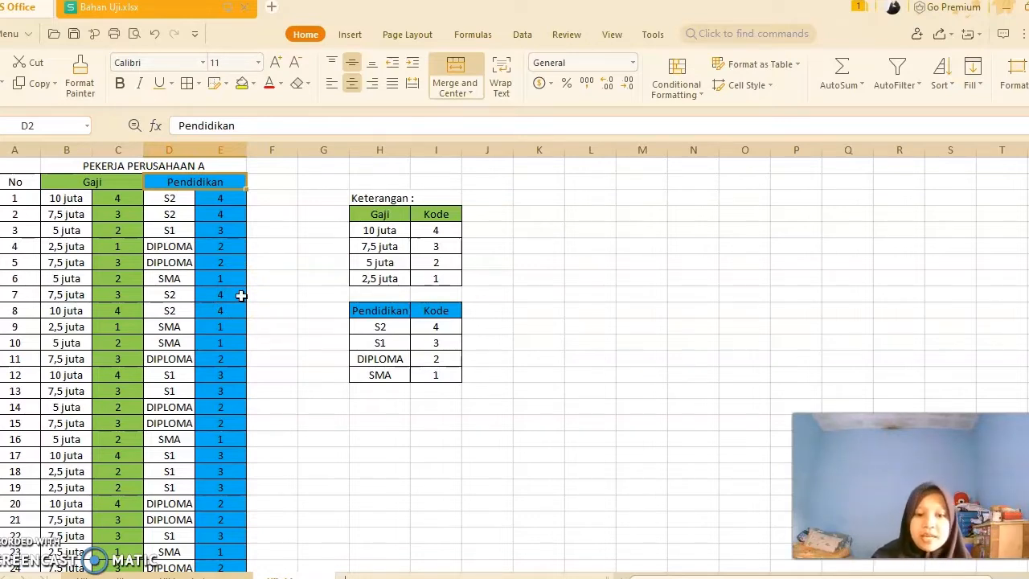
- Bring up the empty SPSS Data Editor and position it beside the spreadsheet
mouse_move(10, 96)
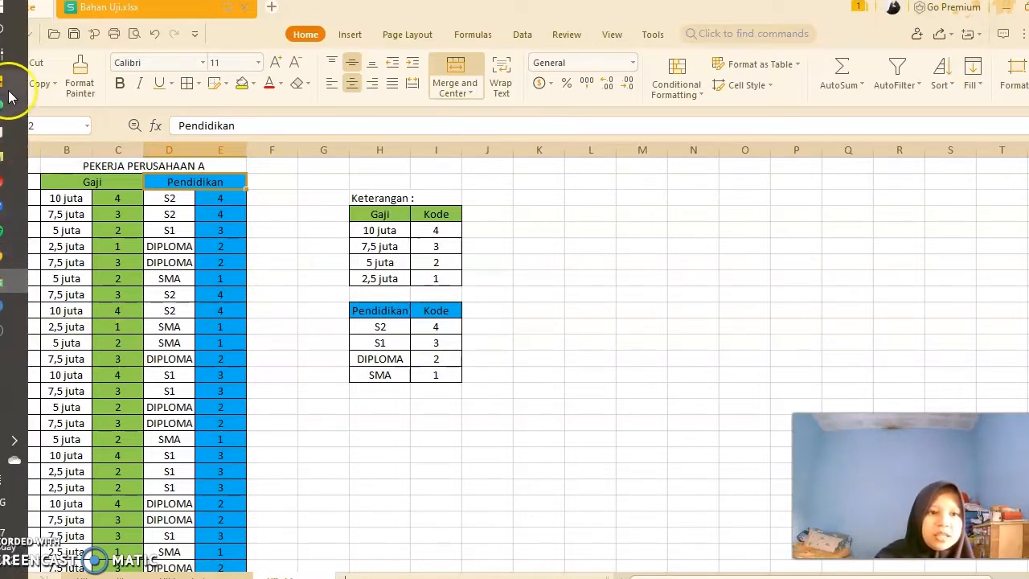
left_click(104, 262)
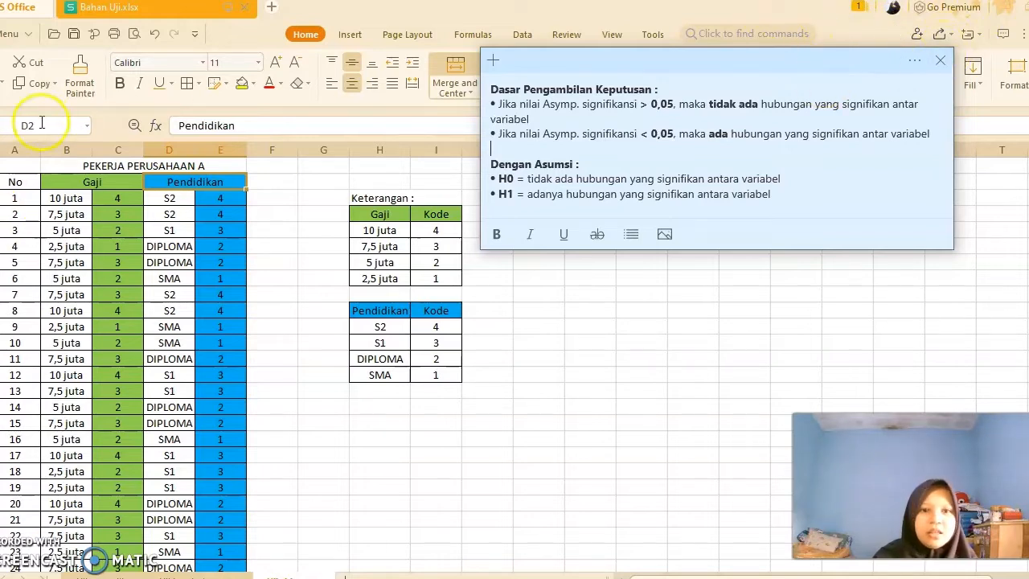
mouse_move(9, 312)
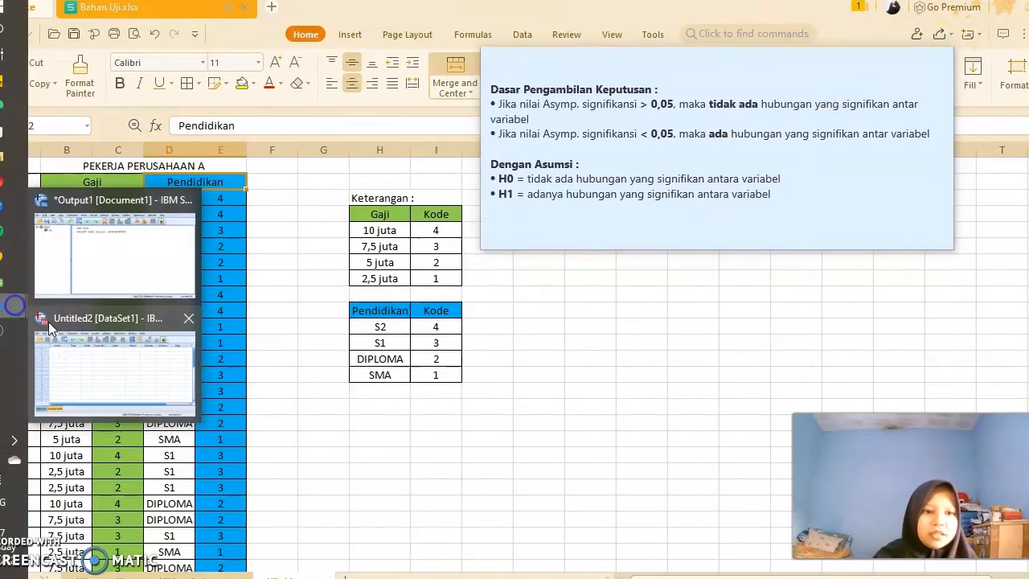
left_click(88, 346)
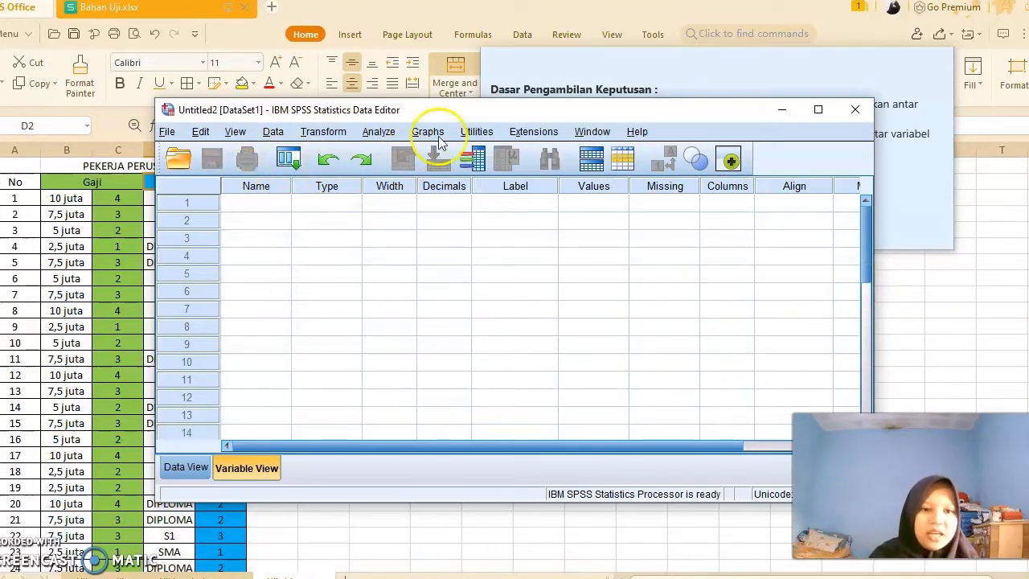
left_click_drag(553, 110, 674, 67)
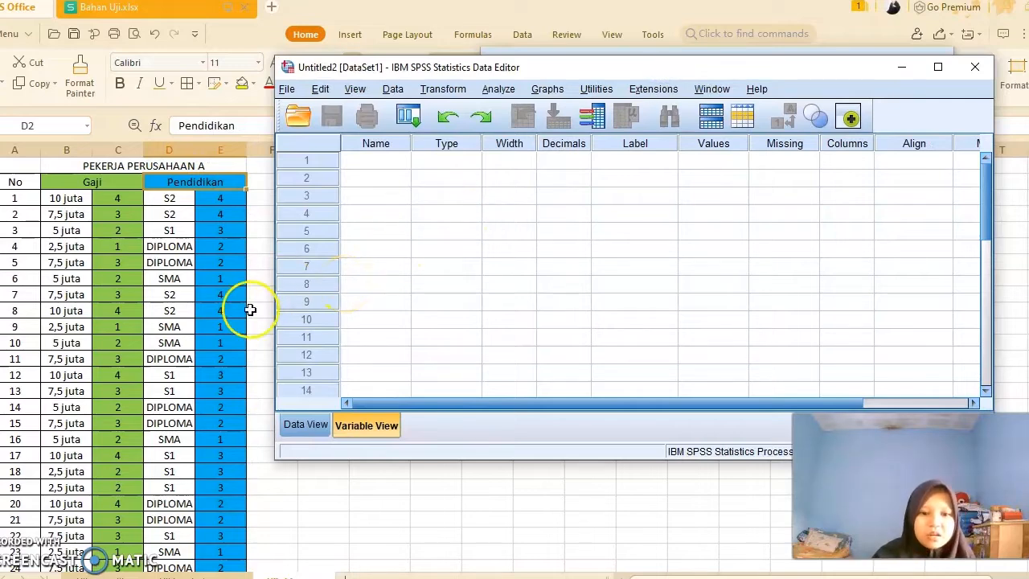
- Select and copy the Gaji code values for all 47 workers in column C
left_click(106, 199)
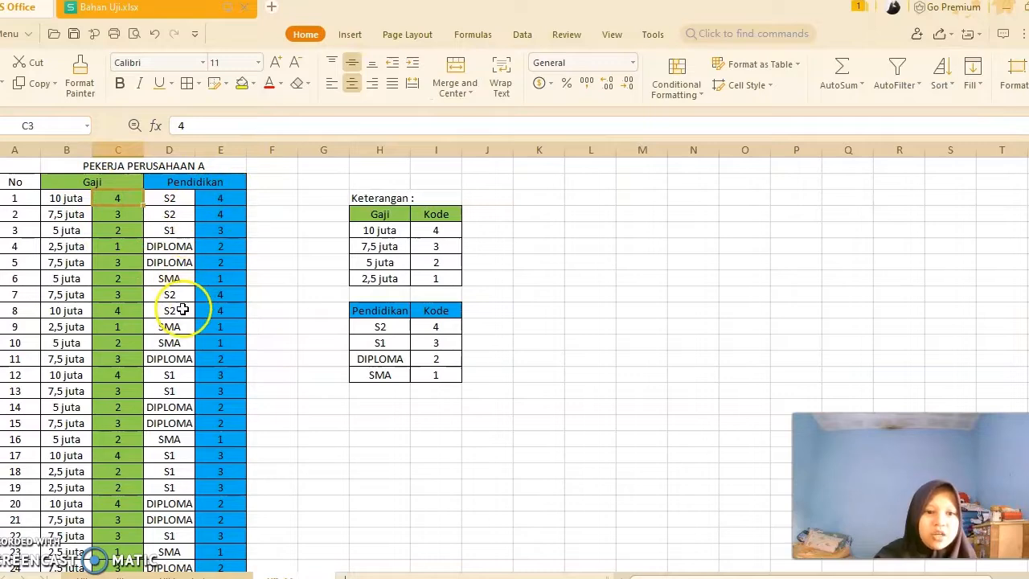
scroll(195, 314, "down", 12)
scroll(175, 333, "up", 11)
scroll(175, 332, "up", 2)
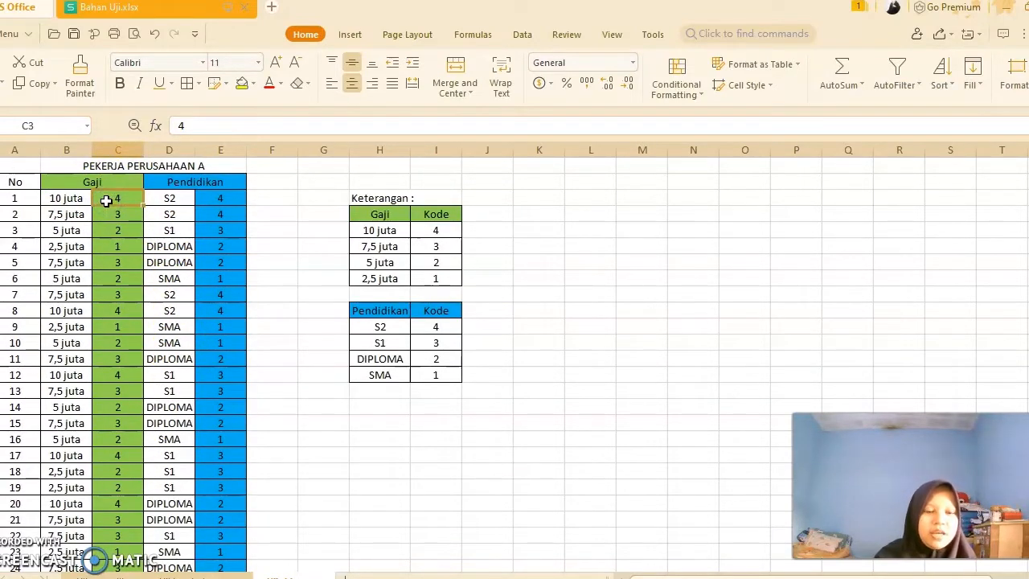
left_click_drag(106, 201, 98, 572)
left_click_drag(117, 565, 96, 500)
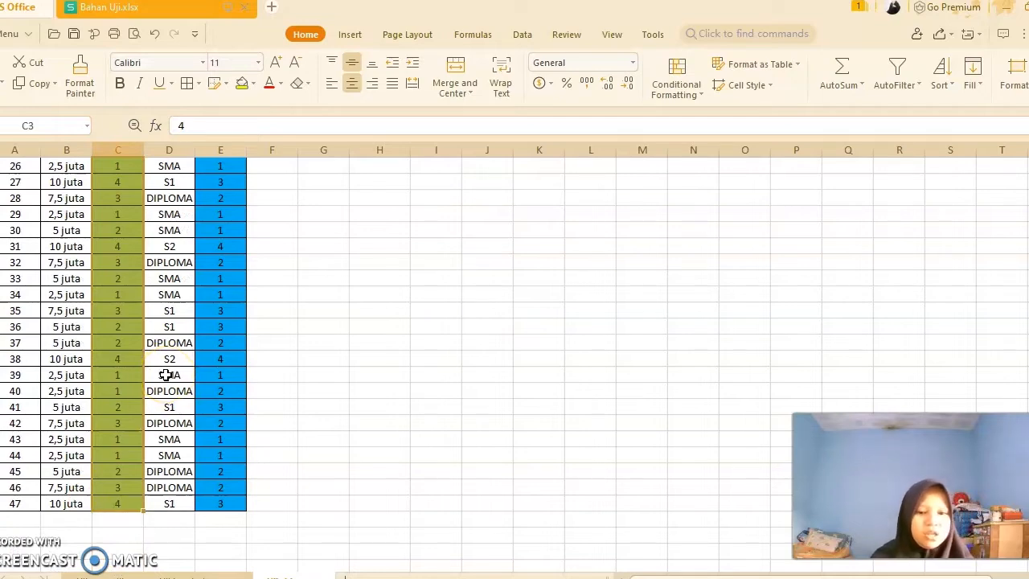
- Paste the Gaji codes into the first variable column of the SPSS Data View
mouse_move(0, 318)
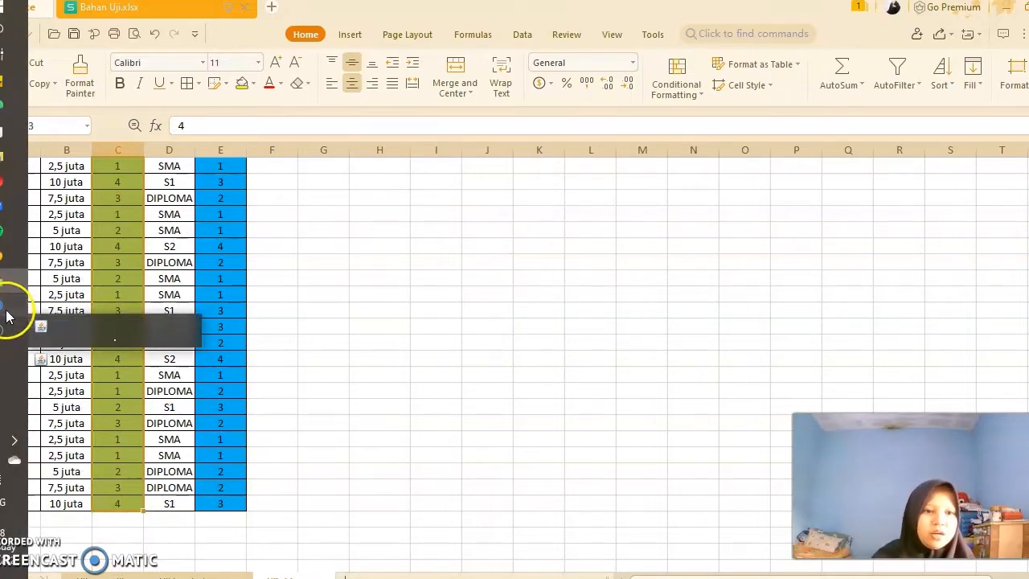
left_click(76, 367)
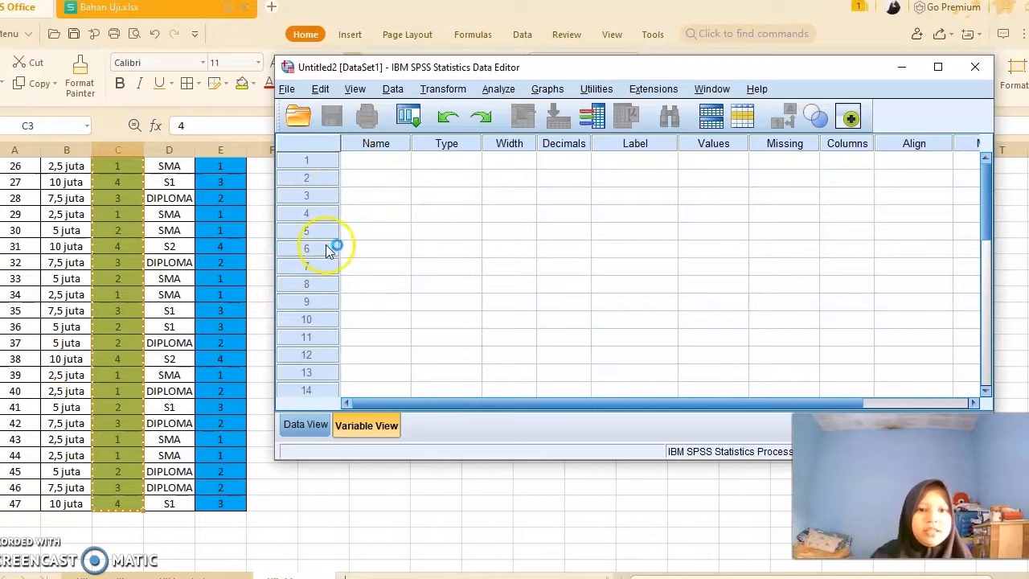
left_click(313, 426)
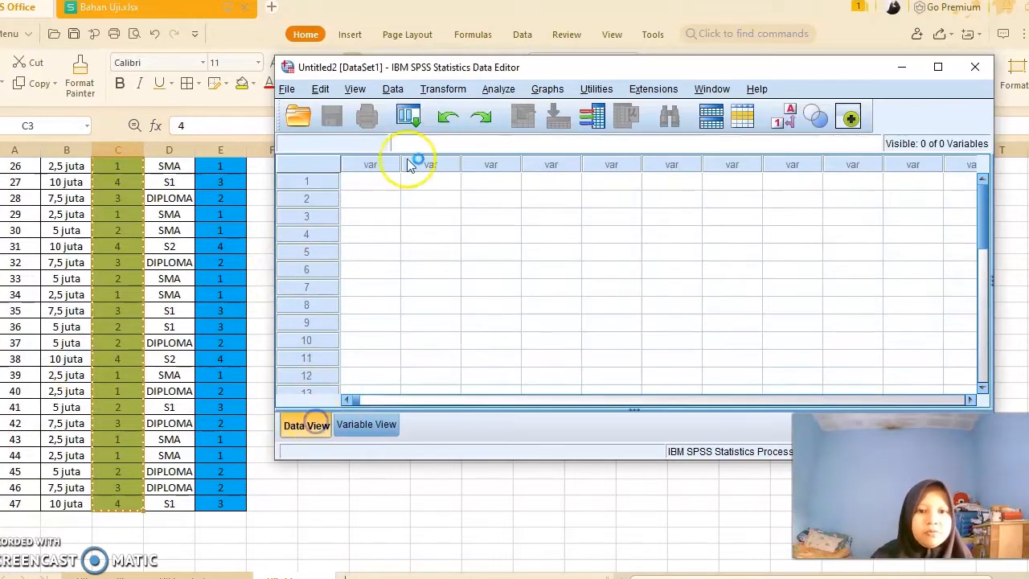
left_click(362, 167)
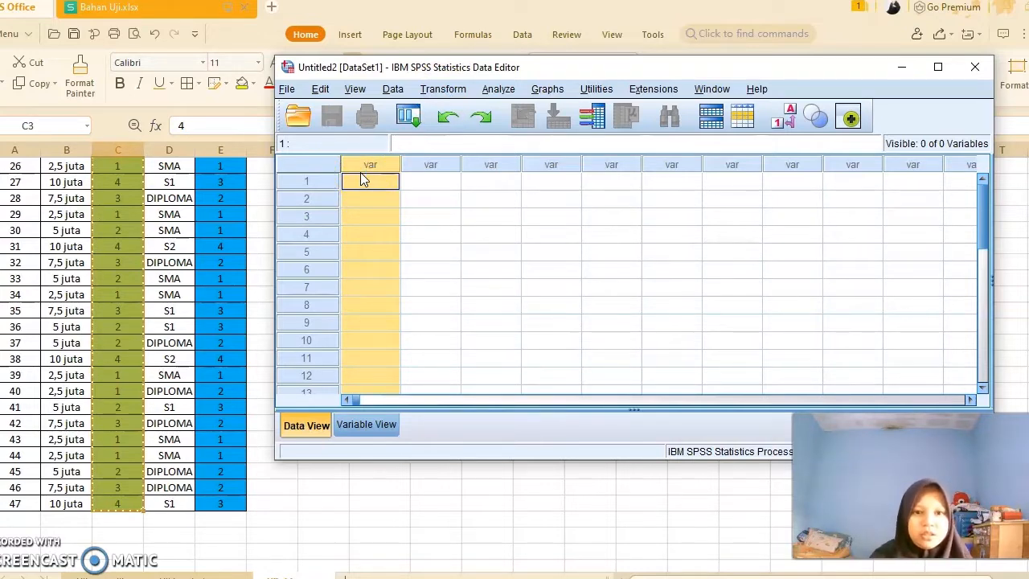
key("ctrl+v")
scroll(361, 257, "down", 13)
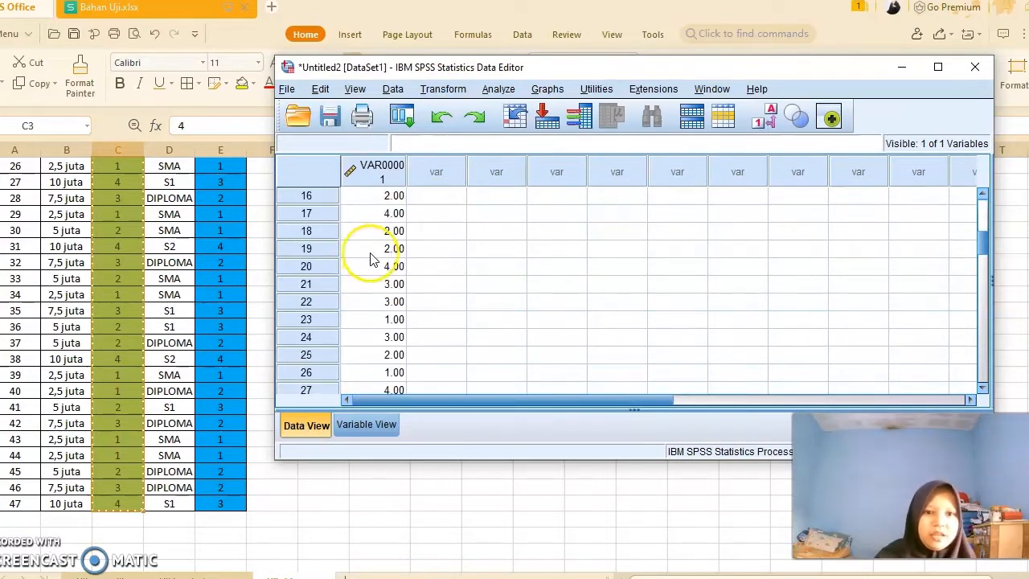
scroll(394, 273, "up", 13)
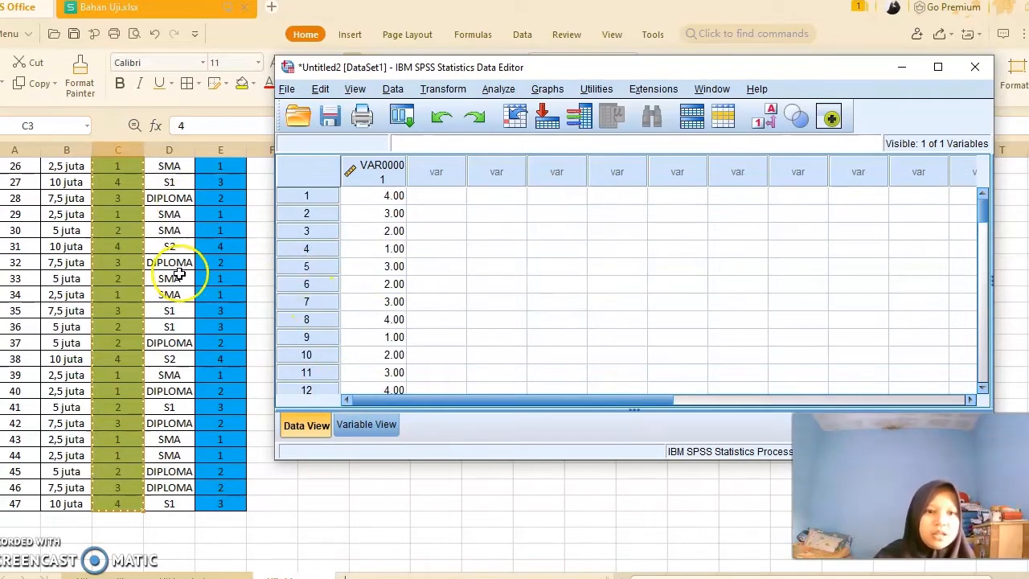
scroll(233, 237, "up", 5)
scroll(241, 239, "up", 4)
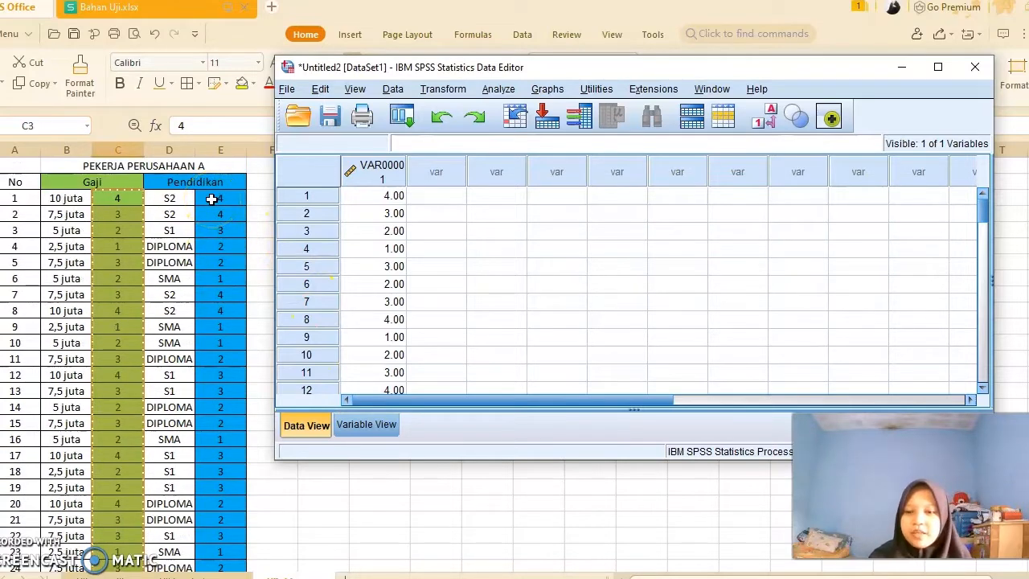
- Select and copy the Pendidikan code values for all 47 workers in column E
left_click(216, 198)
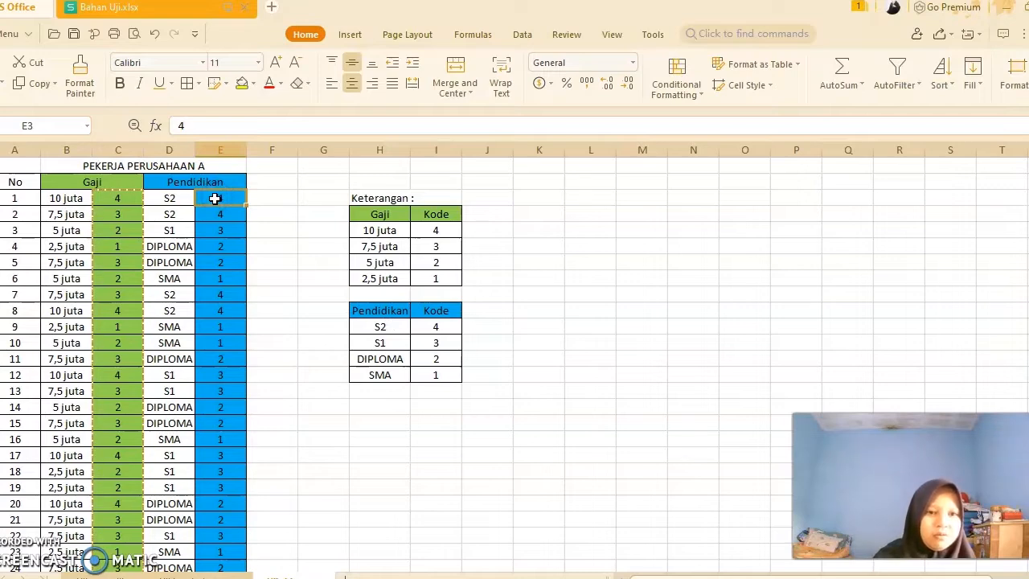
left_click_drag(216, 198, 206, 452)
scroll(205, 451, "down", 5)
scroll(205, 451, "down", 6)
left_click_drag(210, 454, 216, 363)
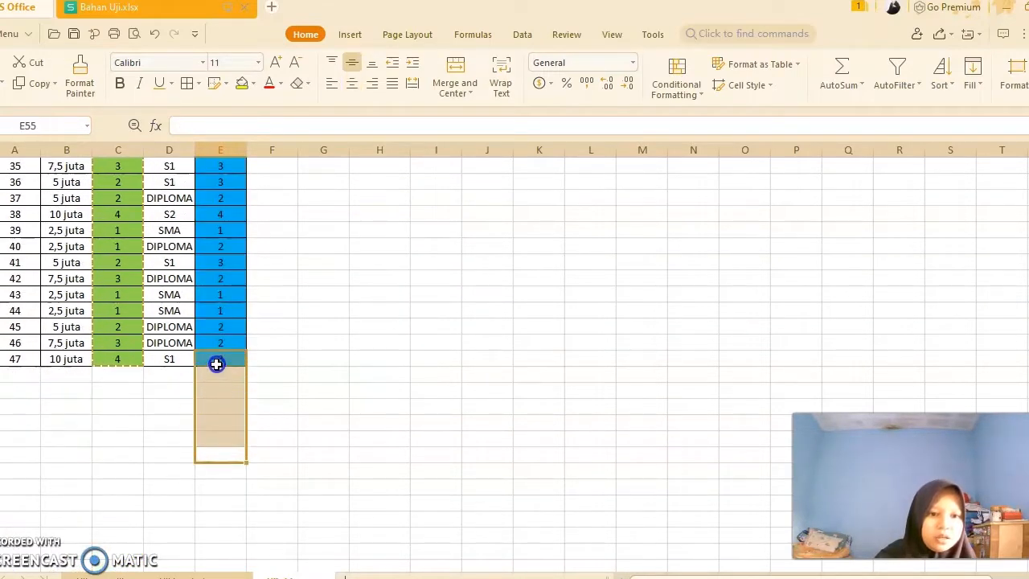
scroll(217, 363, "up", 2)
left_click(204, 452)
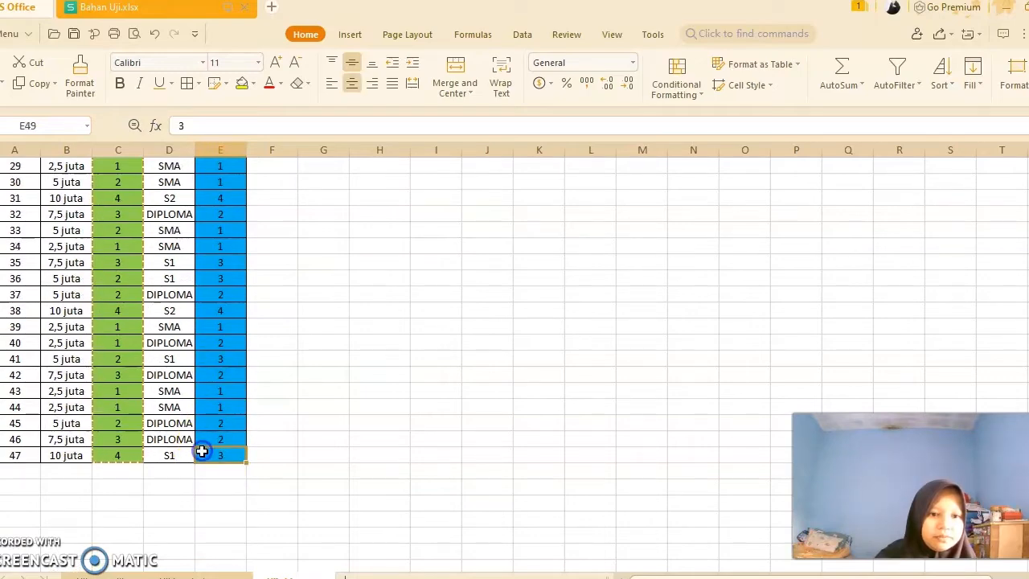
left_click_drag(211, 452, 214, 202)
scroll(209, 242, "up", 5)
scroll(209, 239, "up", 5)
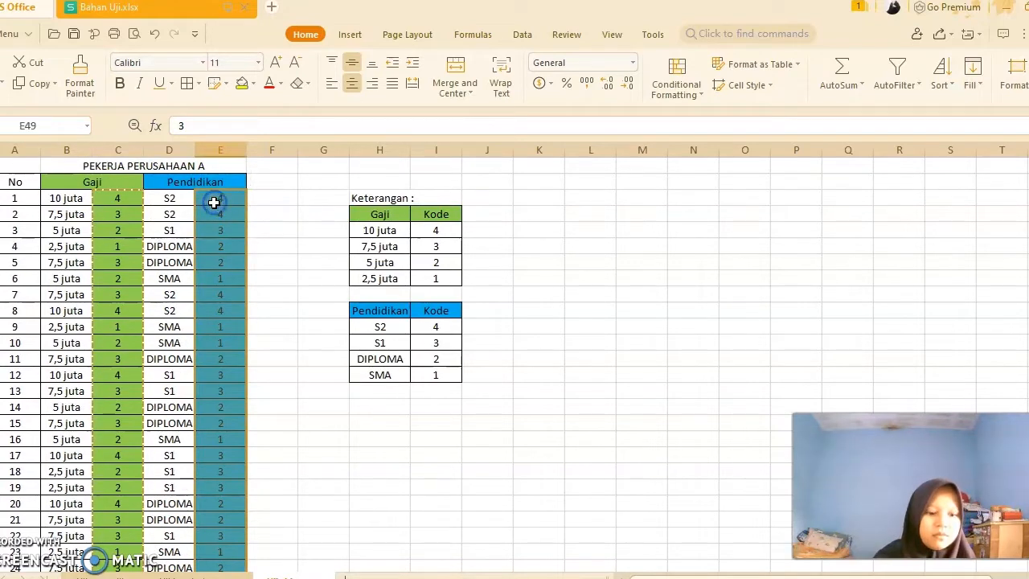
key("ctrl+c")
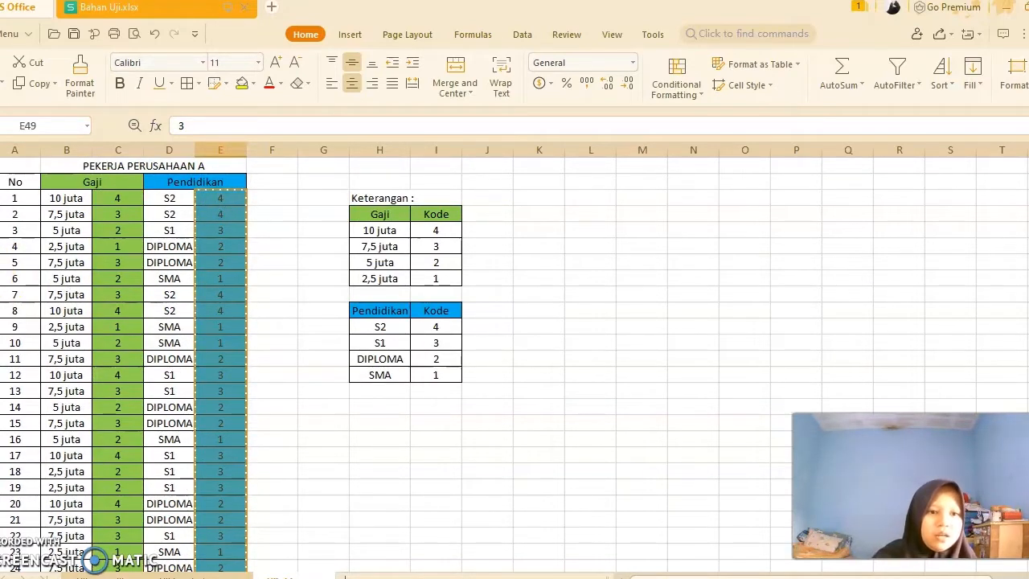
- Paste the Pendidikan codes into the second variable column of the SPSS Data View
mouse_move(3, 319)
left_click(83, 351)
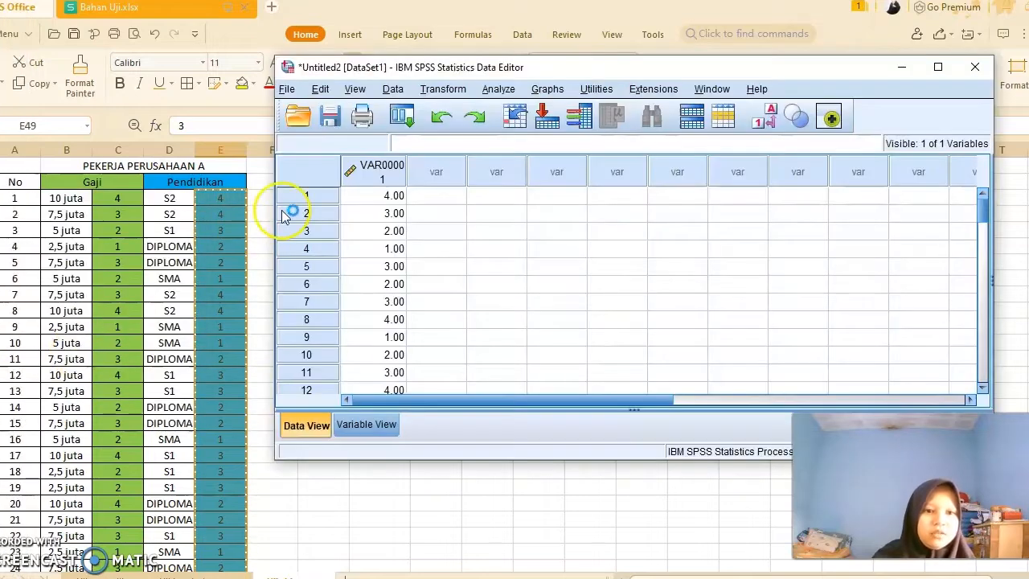
left_click(453, 174)
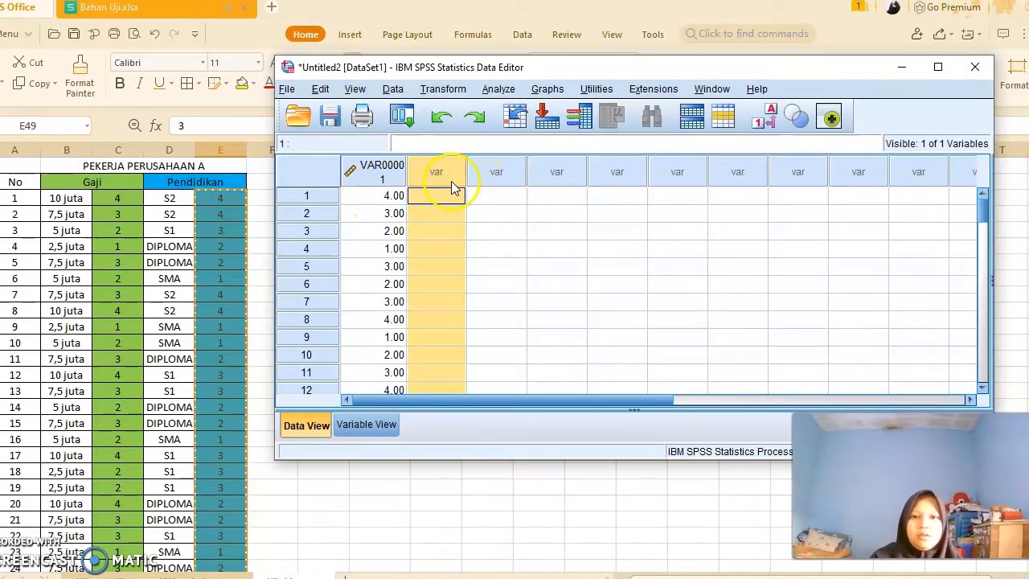
left_click(451, 198)
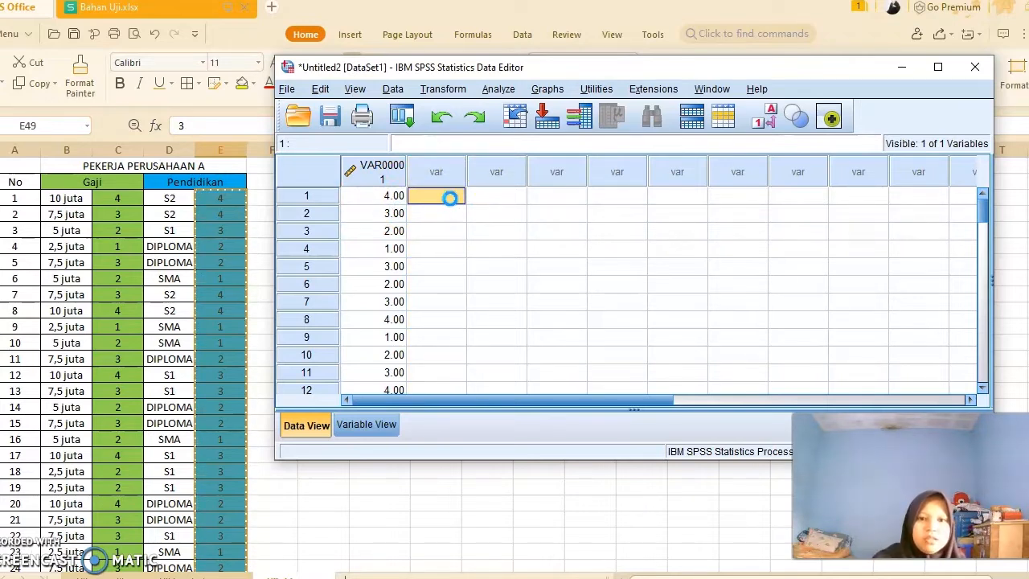
key("ctrl+v")
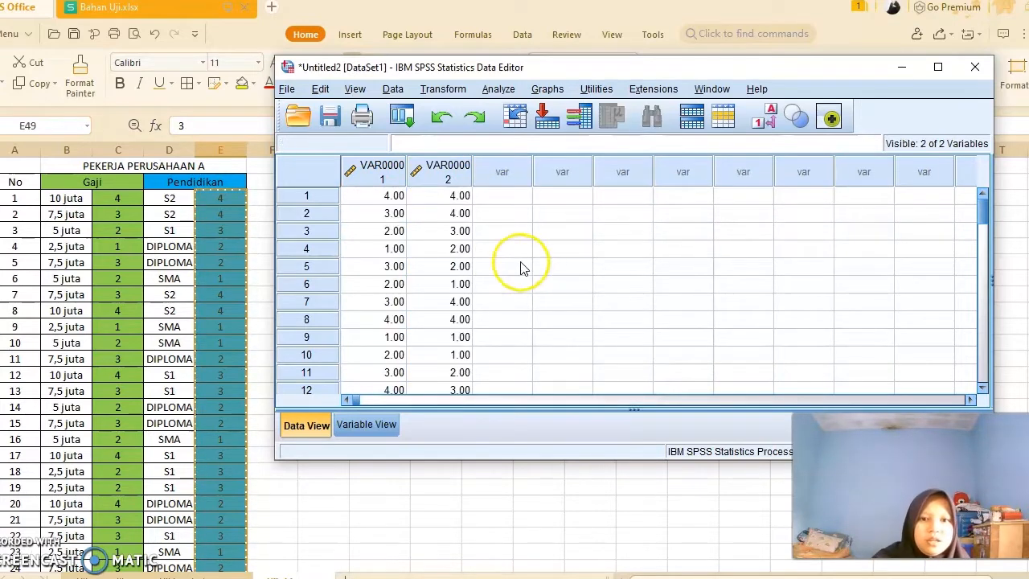
scroll(503, 265, "down", 4)
scroll(504, 265, "down", 3)
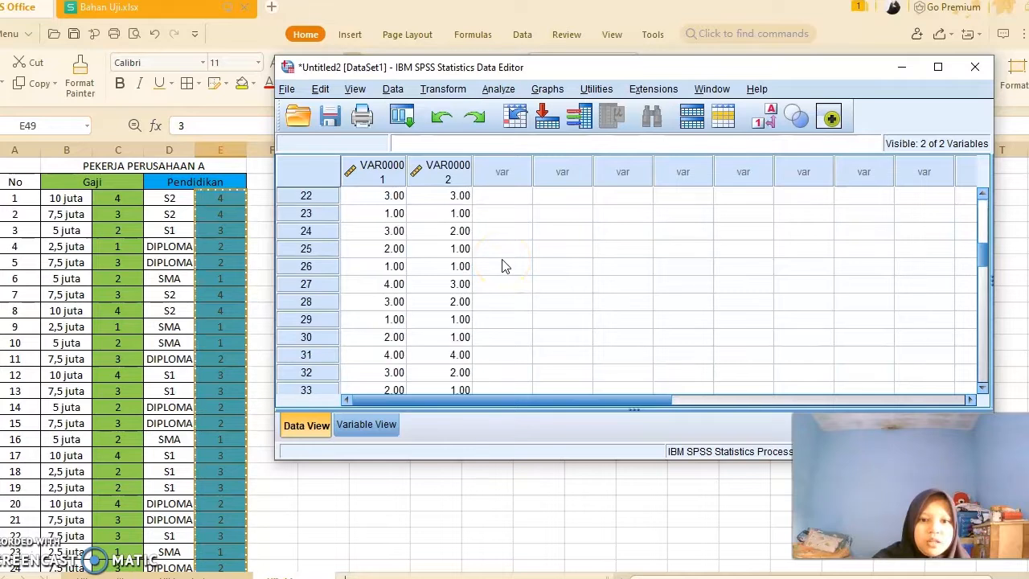
scroll(503, 265, "down", 6)
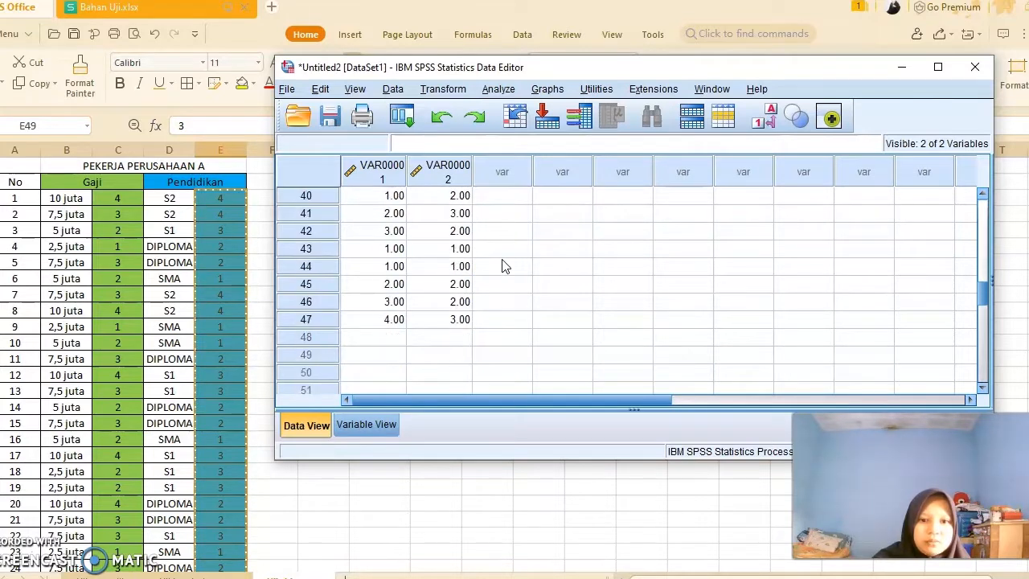
scroll(504, 266, "up", 7)
scroll(504, 265, "up", 6)
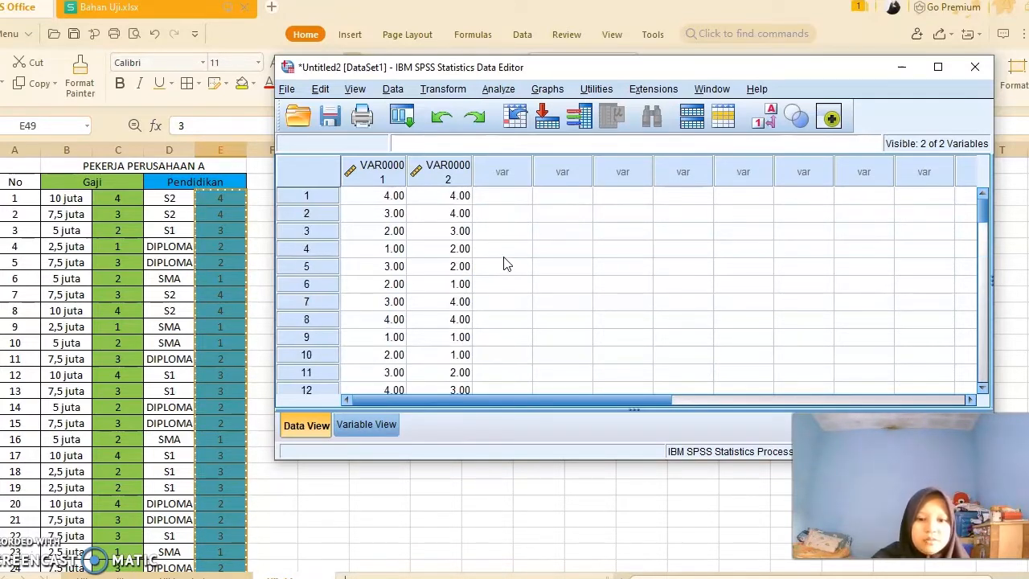
- Rename the first variable as G in Variable View
left_click(389, 429)
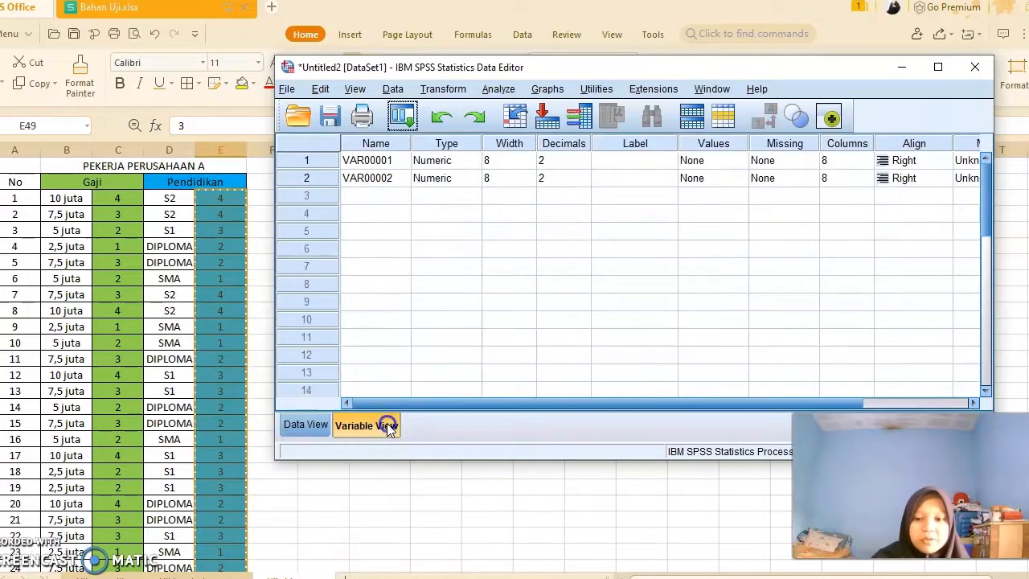
left_click(397, 160)
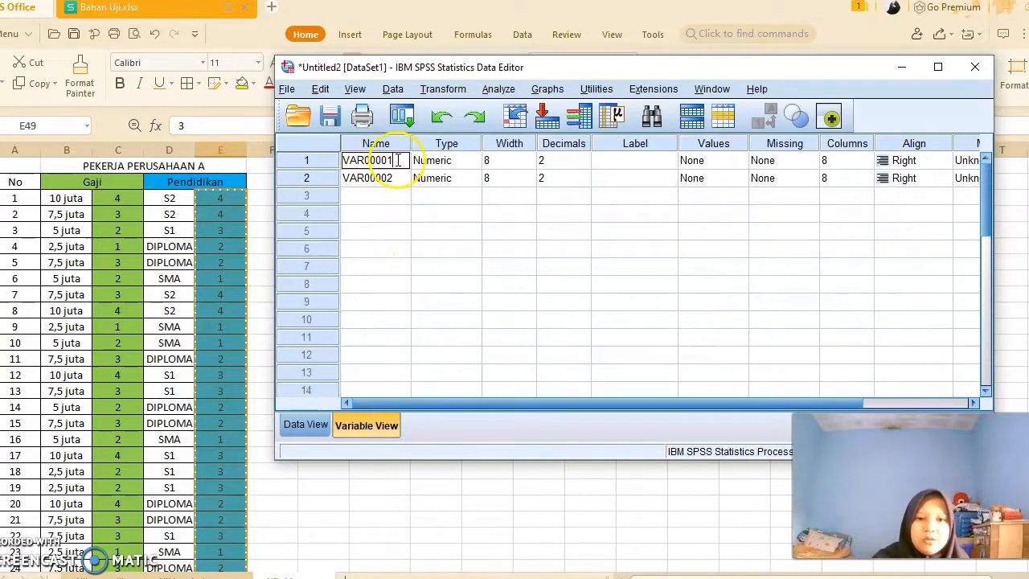
key("BackSpace")
key("BackSpace")
key("BackSpace")
key("BackSpace")
key("BackSpace")
key("BackSpace")
key("BackSpace")
key("BackSpace")
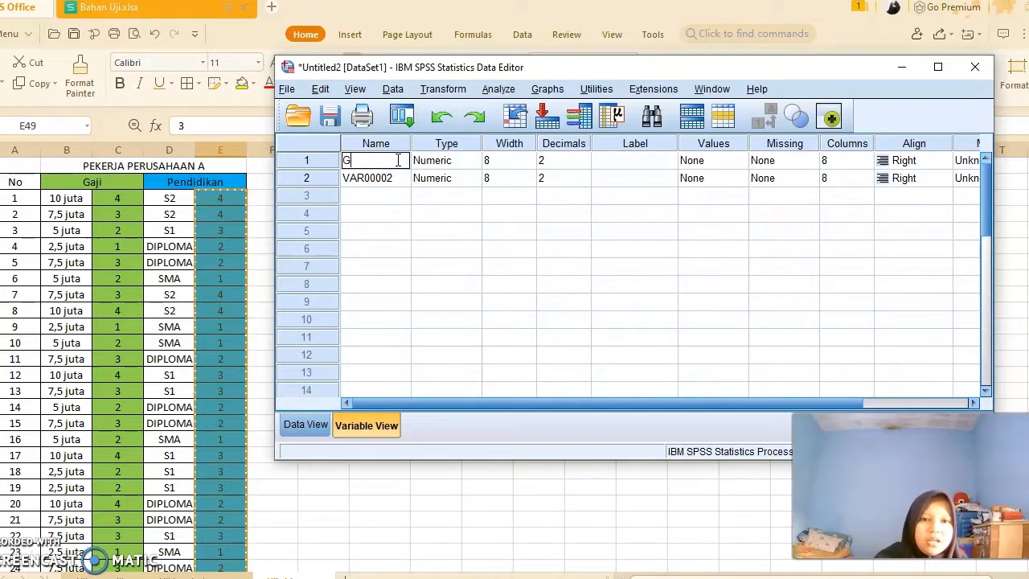
- Rename the second variable as PT
left_click(399, 182)
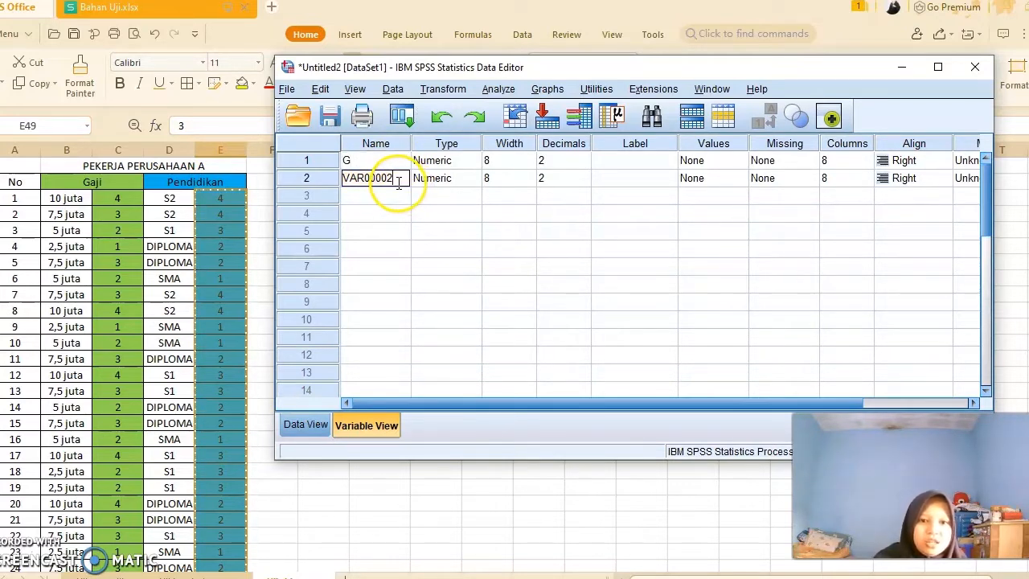
key("BackSpace")
key("BackSpace")
key("BackSpace")
key("BackSpace")
key("BackSpace")
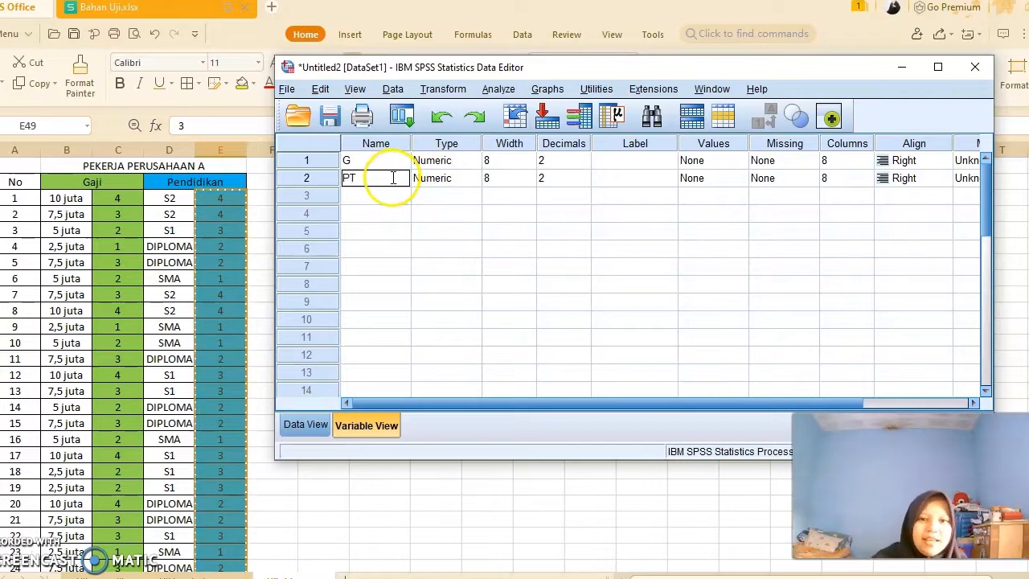
- Set the decimals of both variables G and PT to 0
left_click(560, 161)
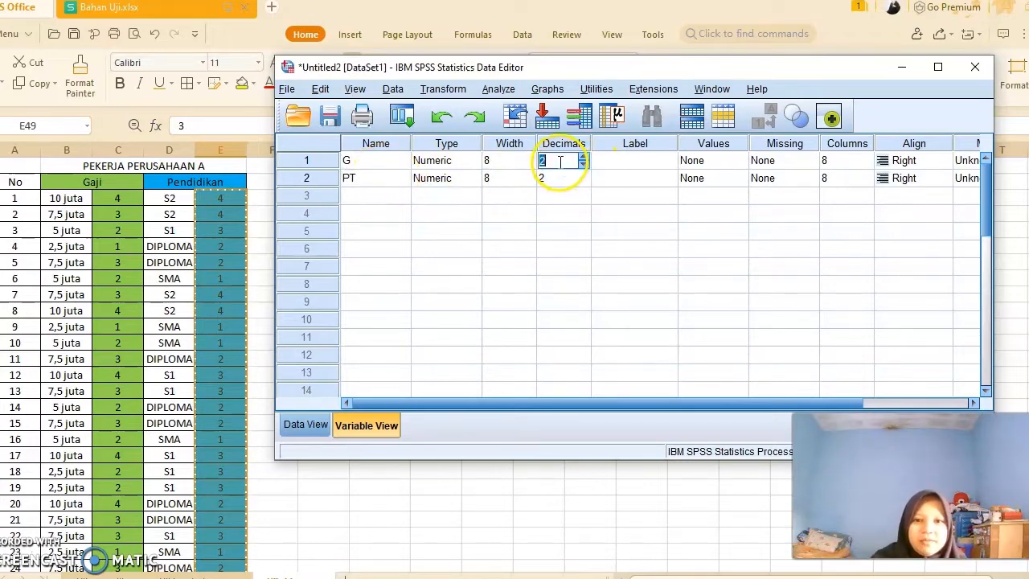
type("0")
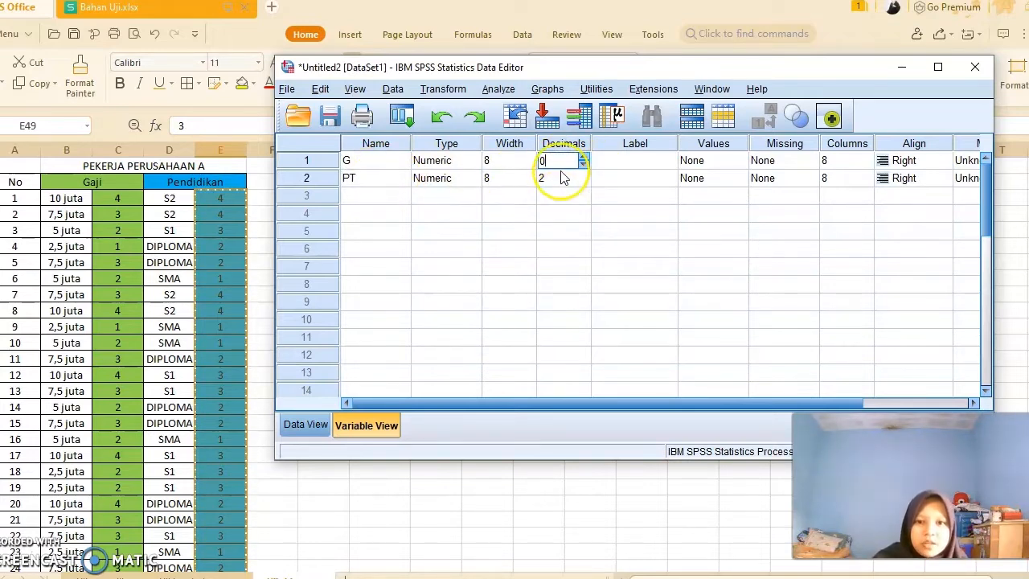
left_click(560, 177)
type("0")
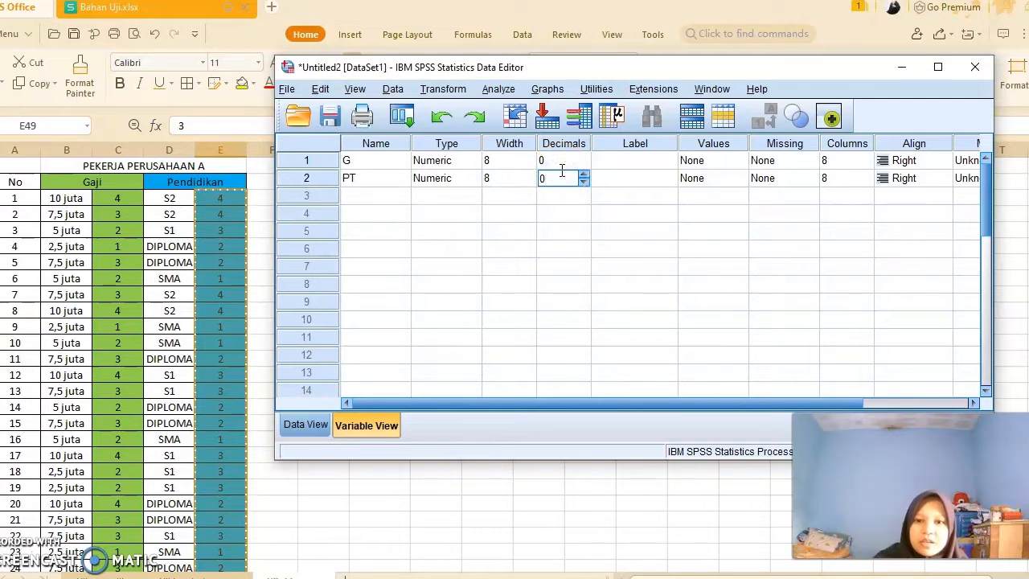
- Label variable G as Gaji and variable PT as Pendidikan Terakhir
left_click(623, 160)
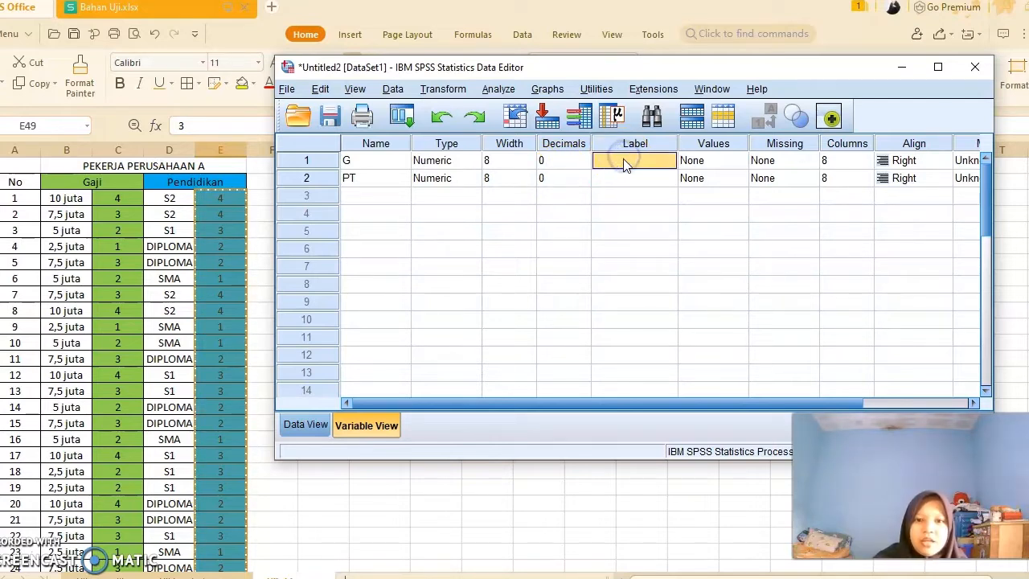
left_click(624, 160)
type("Gaji")
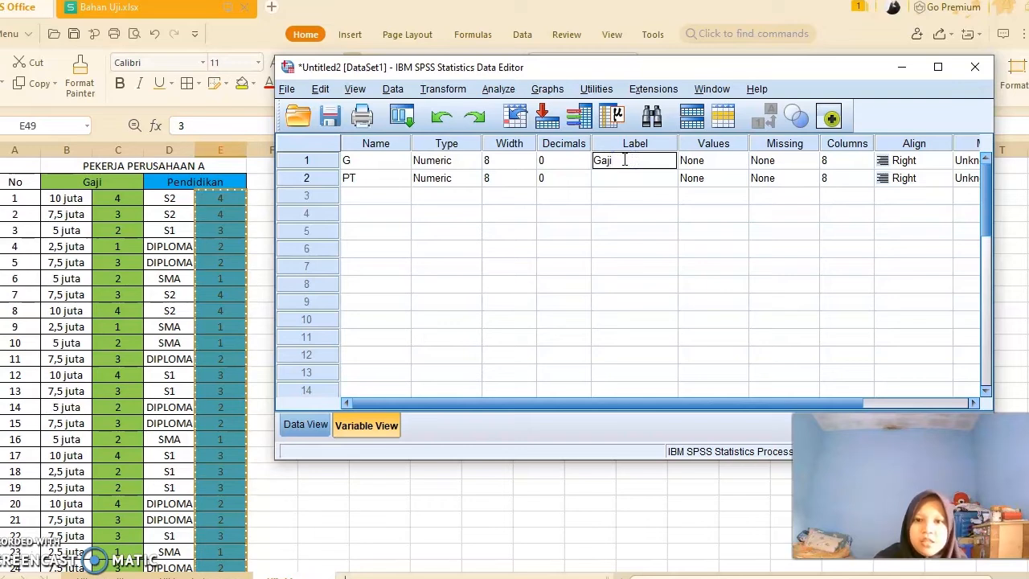
left_click(628, 177)
type("Pendidi")
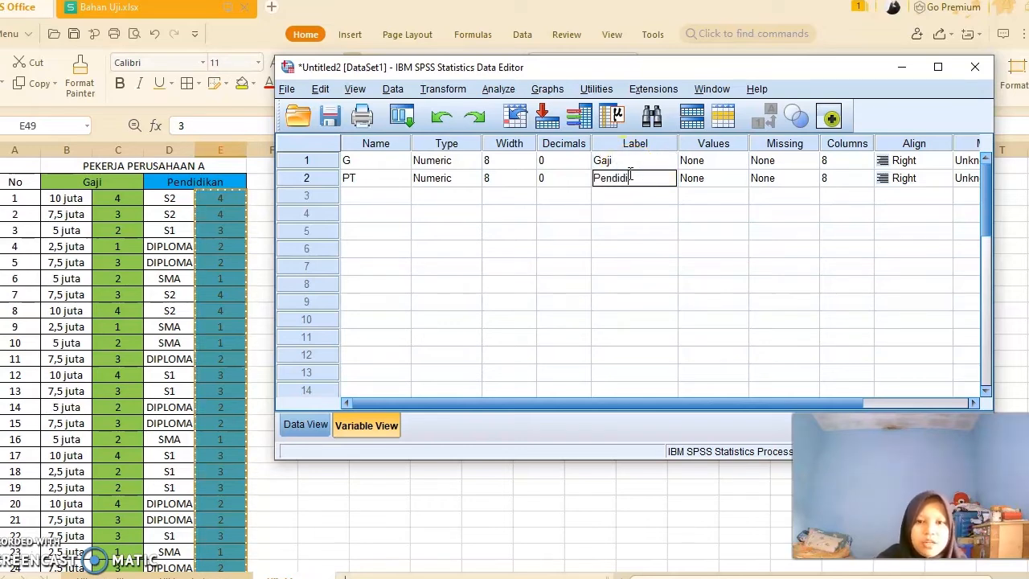
type("kan Terak")
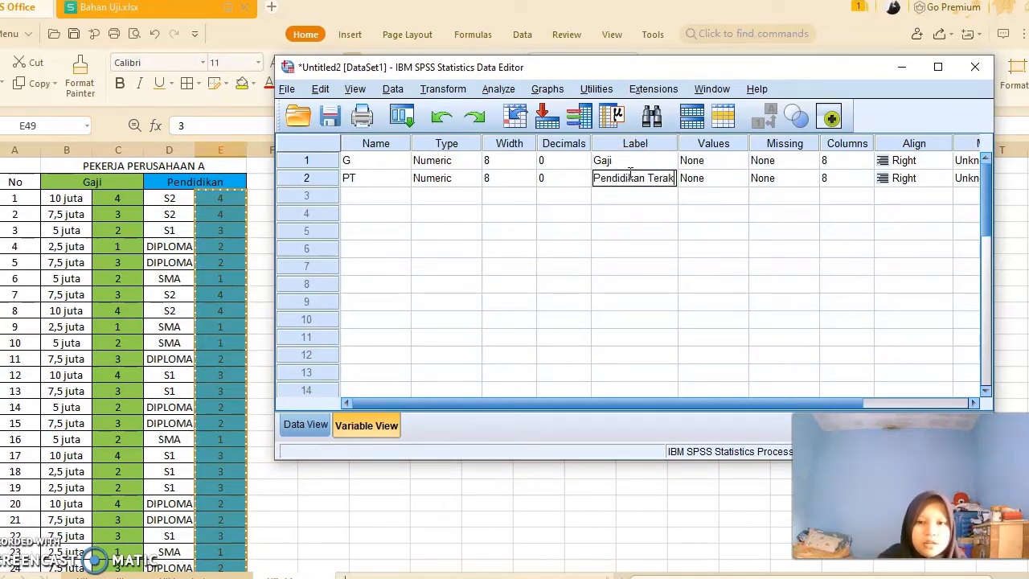
type("hir")
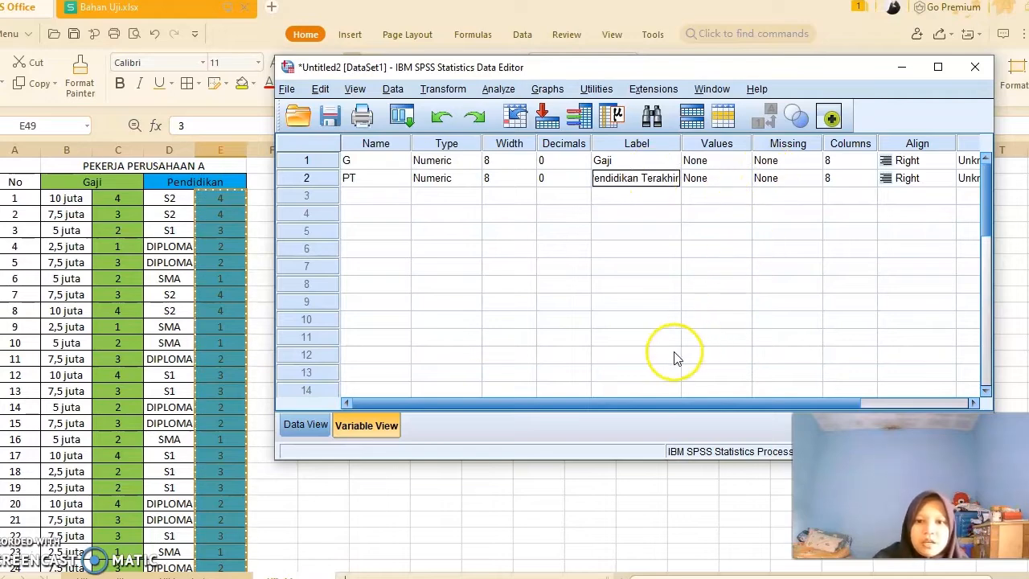
scroll(667, 407, "right", 2)
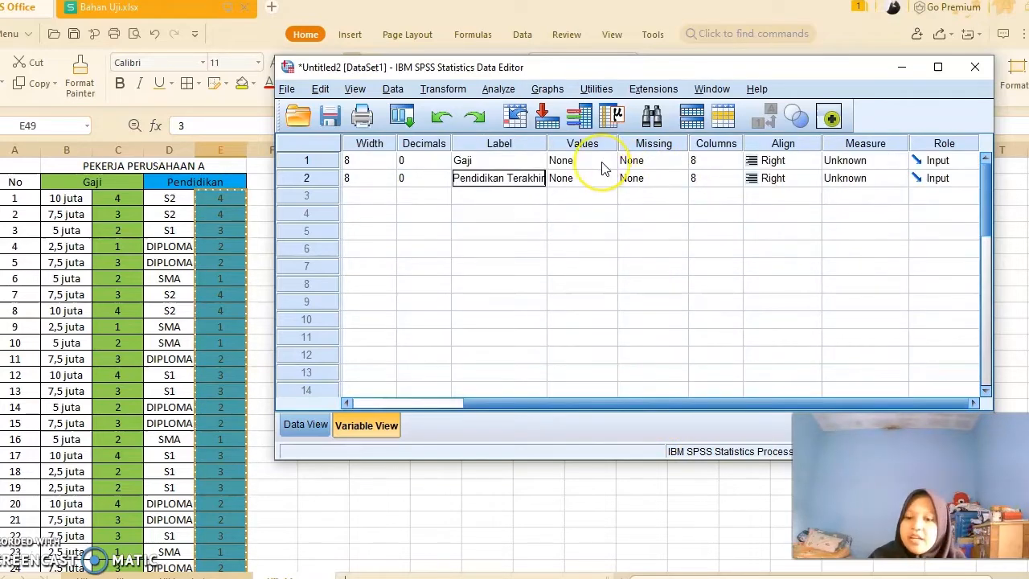
left_click(602, 161)
left_click(608, 160)
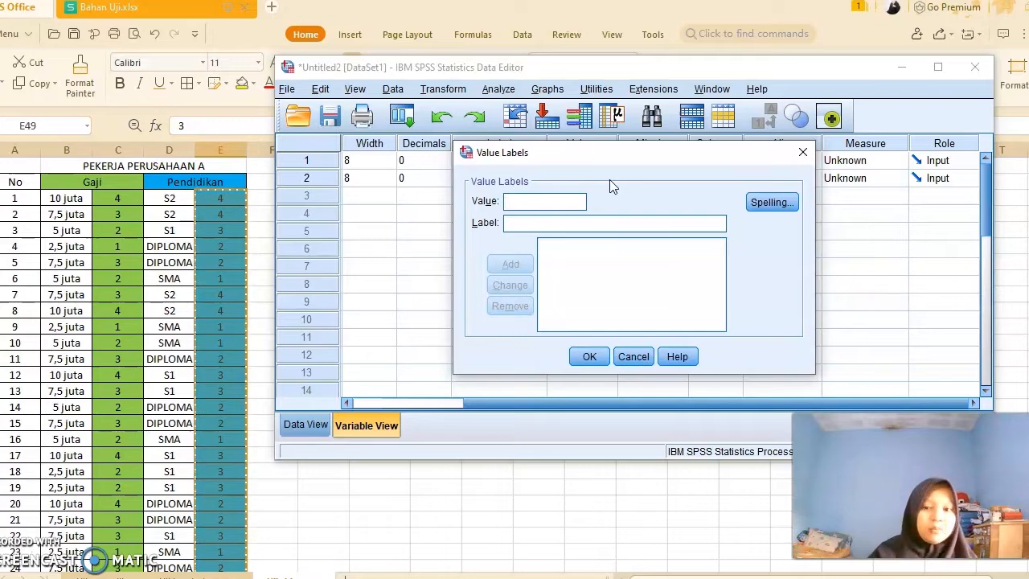
left_click(802, 152)
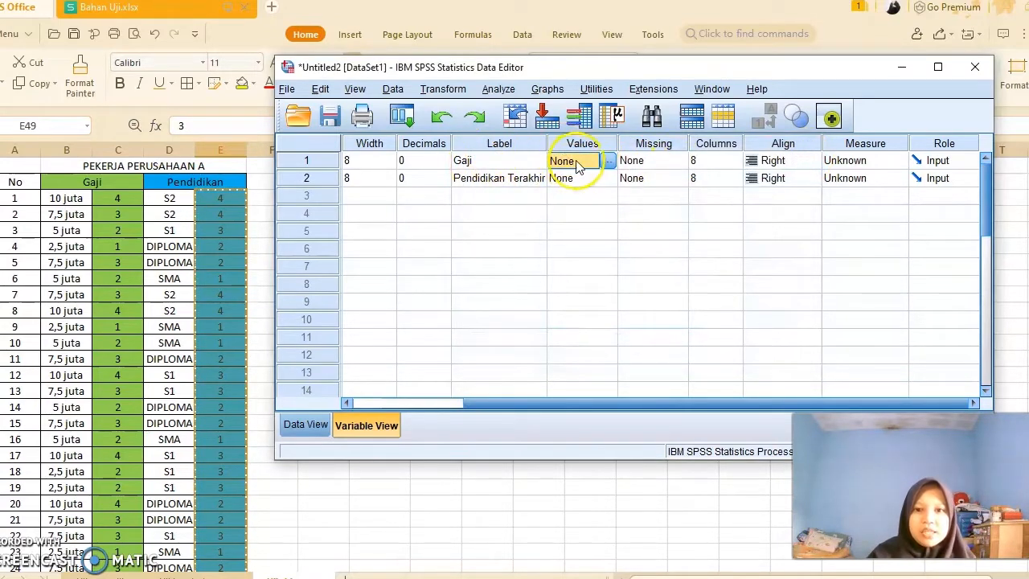
- Open the value labels for G and add 1 = "2,5 juta" and 2 = "5 juta"
left_click(607, 162)
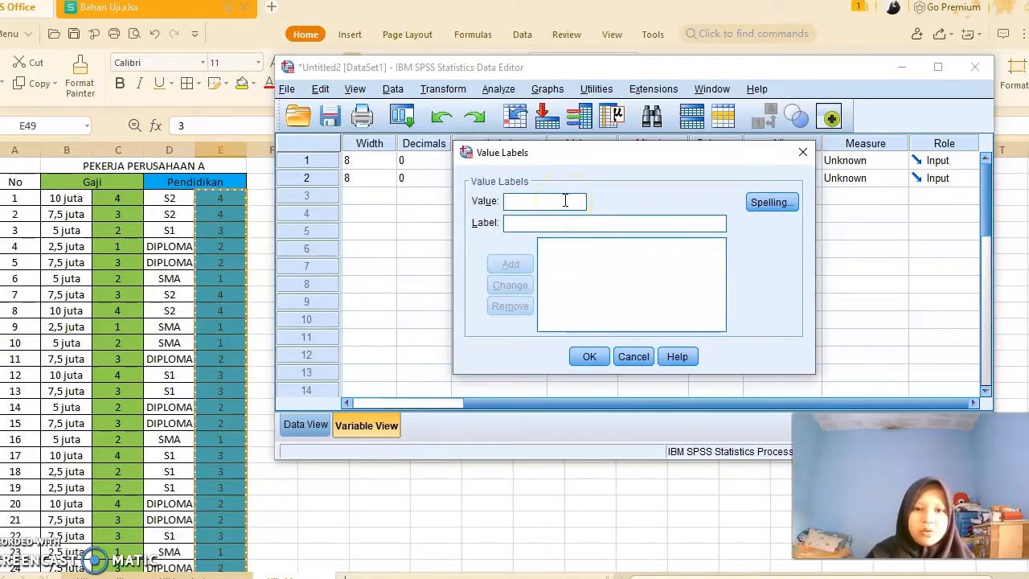
left_click(566, 224)
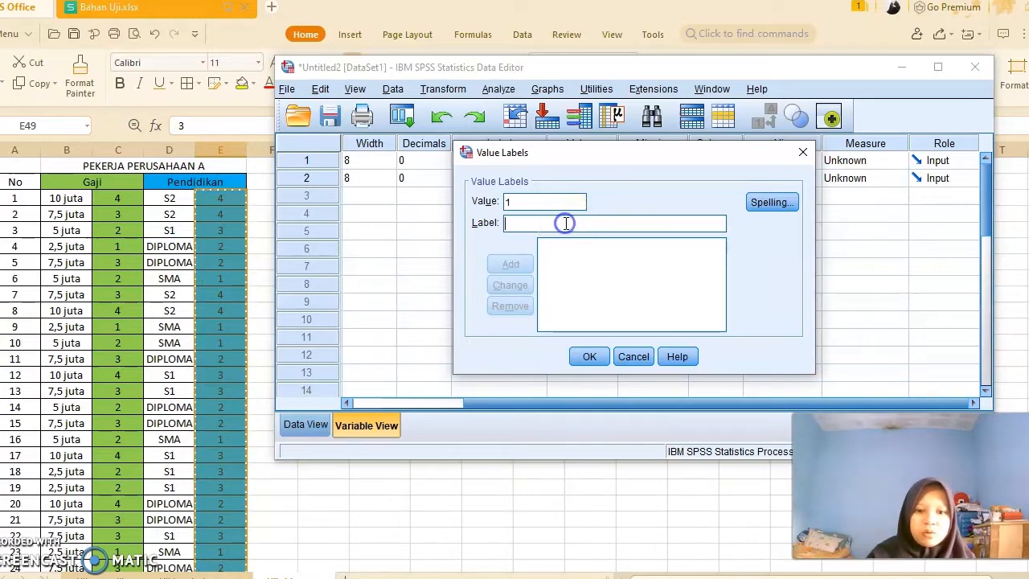
type("2,5 juta")
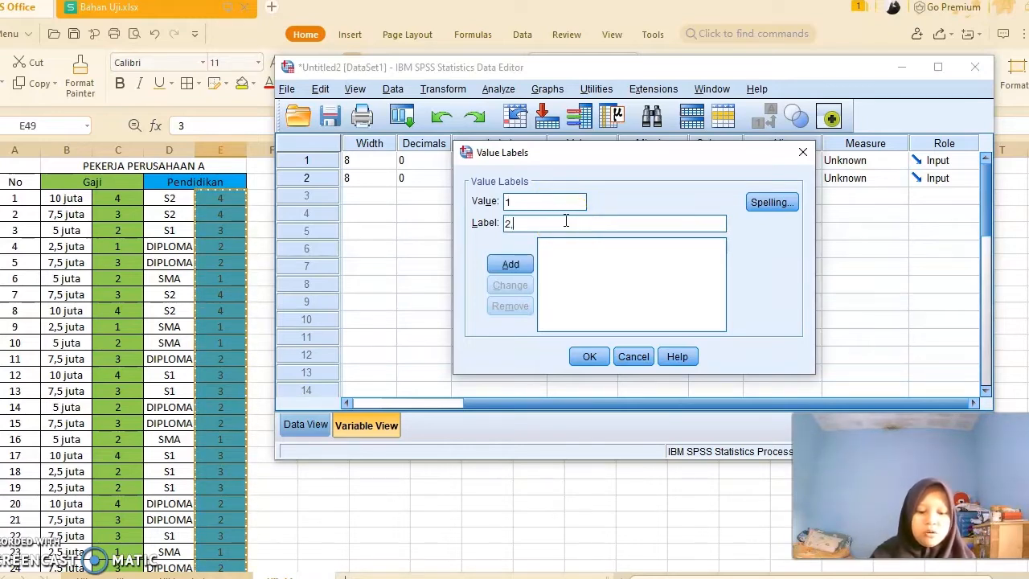
left_click(510, 264)
left_click(528, 203)
type("2")
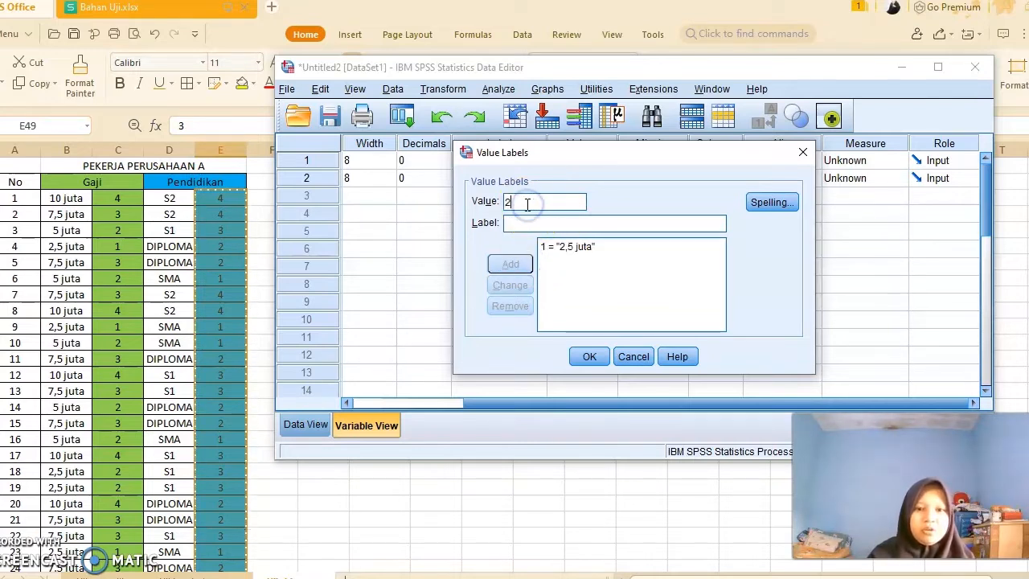
left_click(529, 224)
type("5 ")
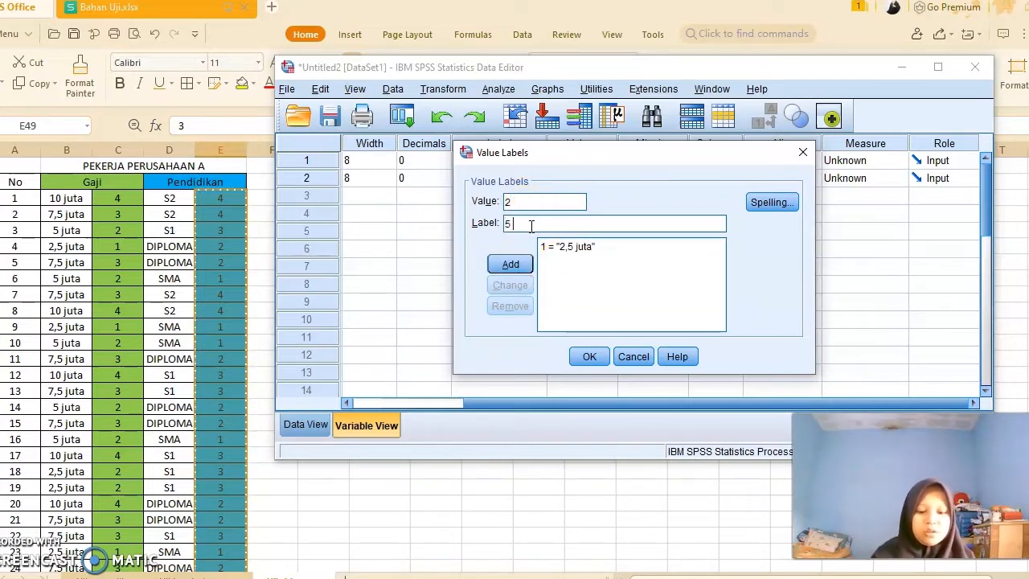
type("juta")
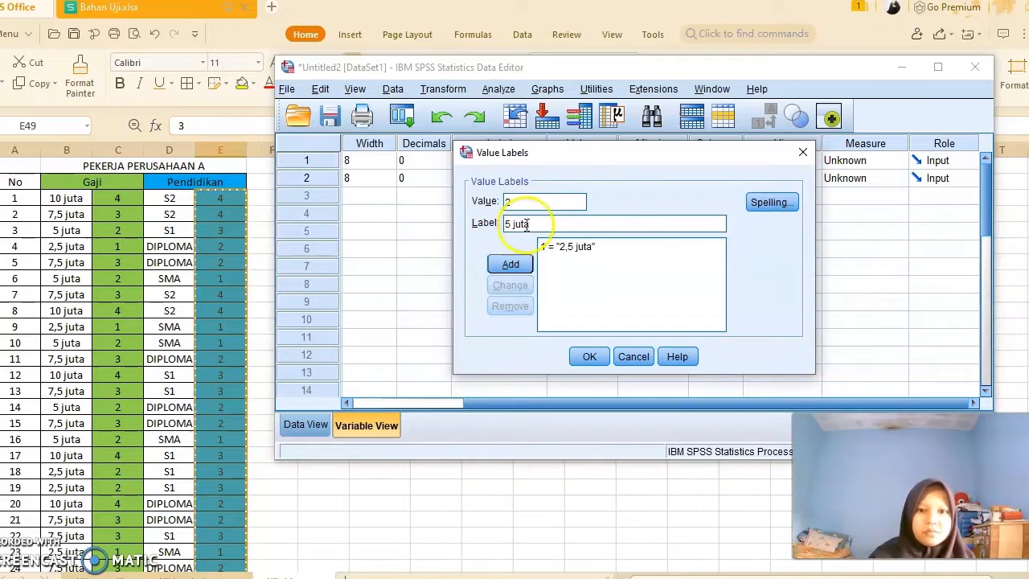
left_click(510, 264)
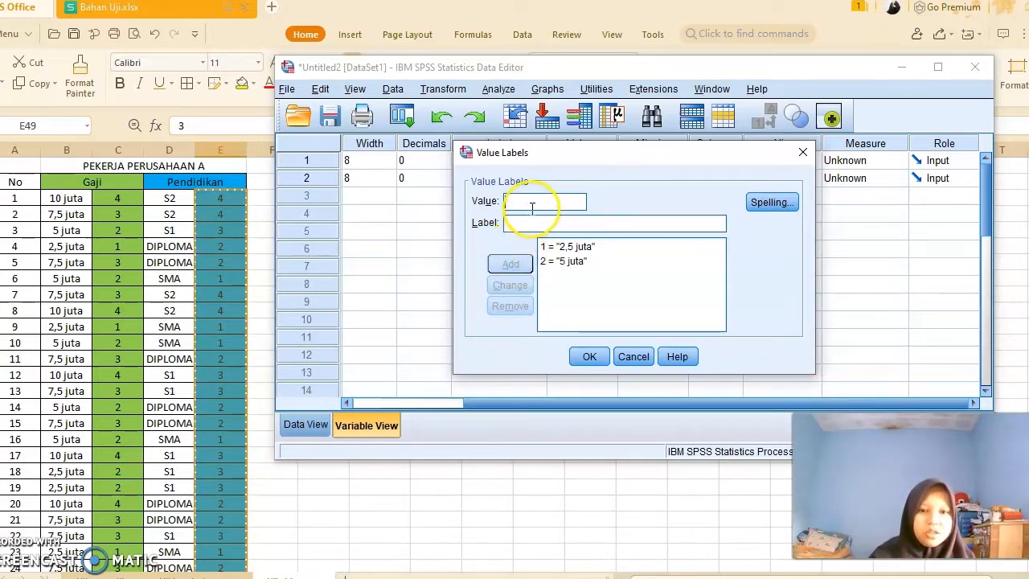
- Add value labels 3 = "7,5 juta" and 4 = "10 juta" for G and confirm the dialog
type("3")
left_click(534, 223)
type("7,5 juta")
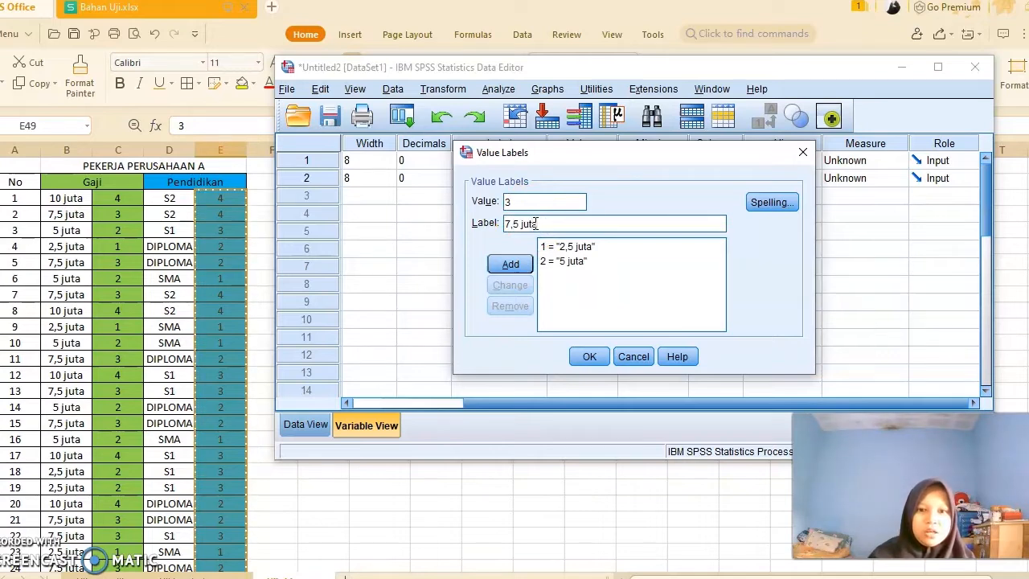
left_click(511, 264)
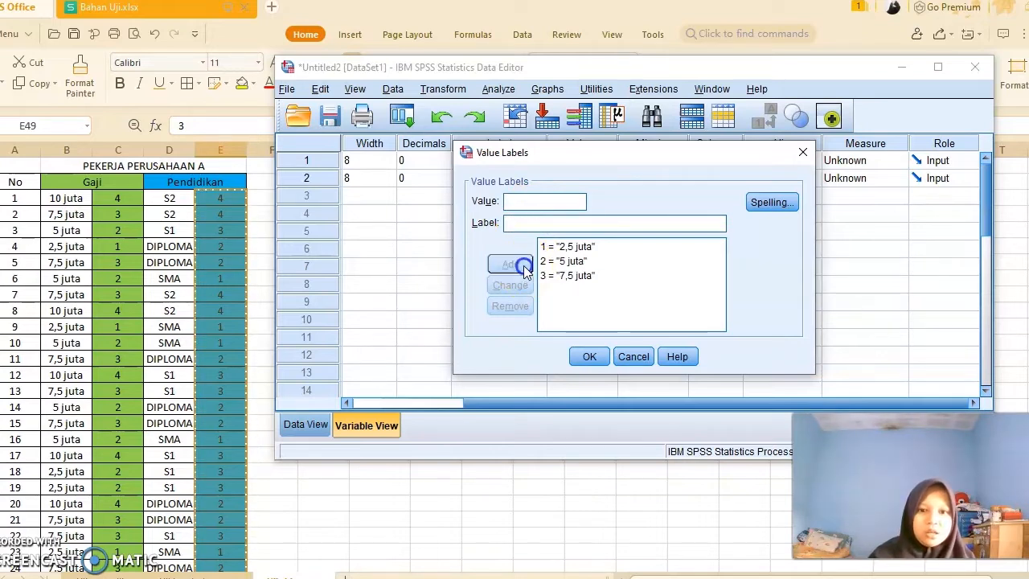
left_click(528, 200)
type("4")
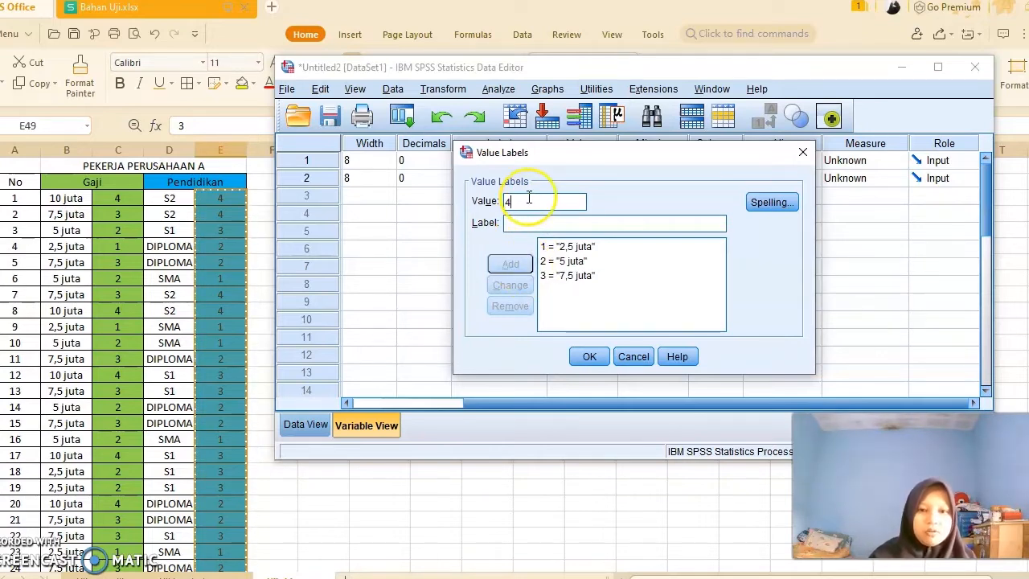
left_click(540, 221)
type("10 juta")
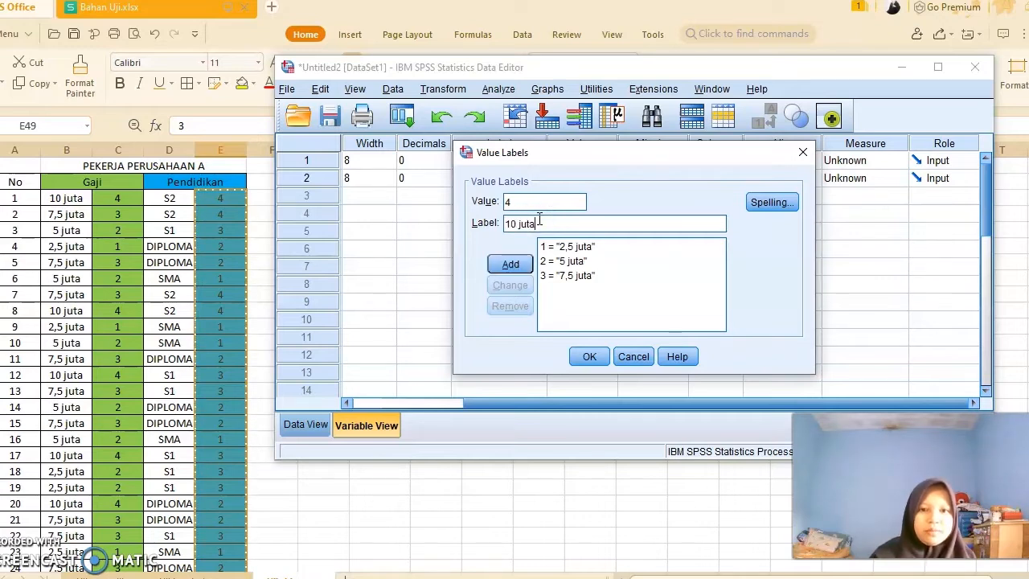
left_click(510, 264)
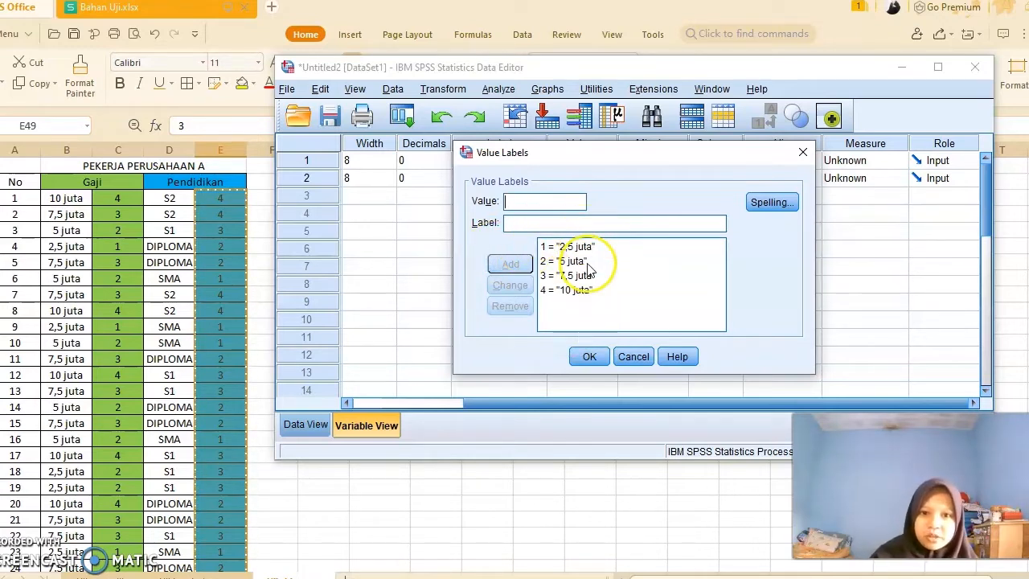
left_click(589, 356)
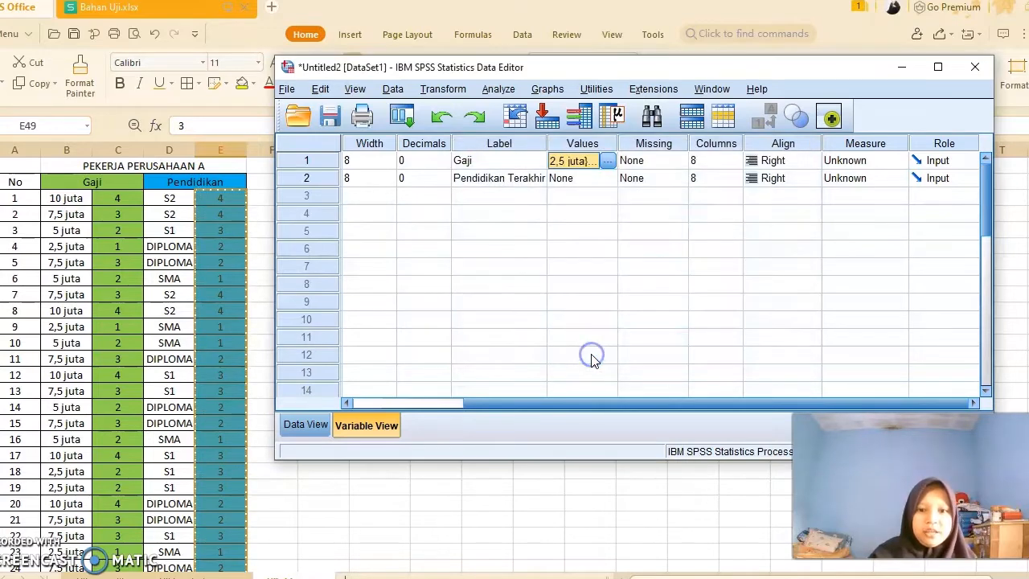
- Open the value labels for PT and add 1 = SMA and 2 = DIPLOMA
left_click(589, 180)
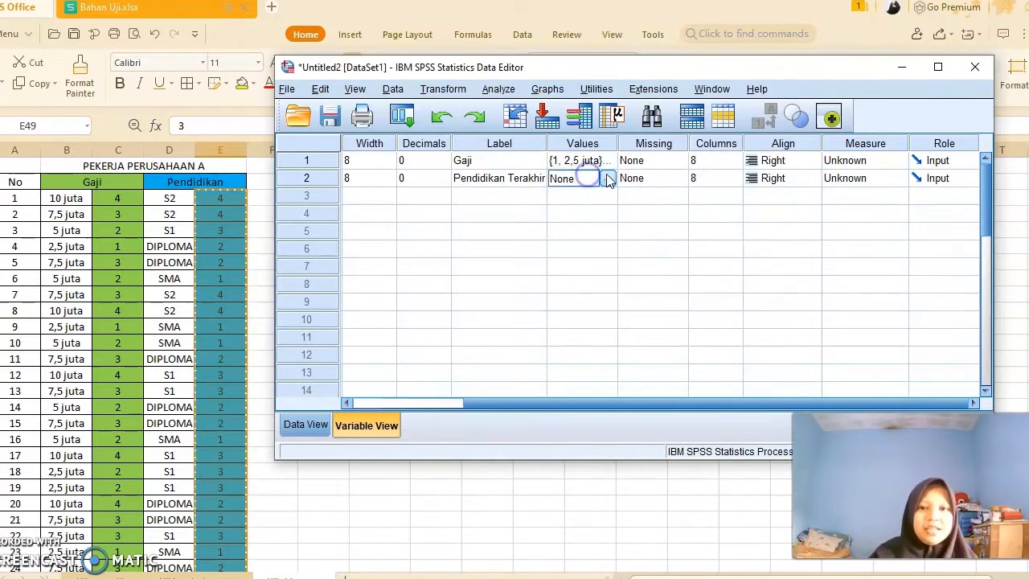
left_click(610, 176)
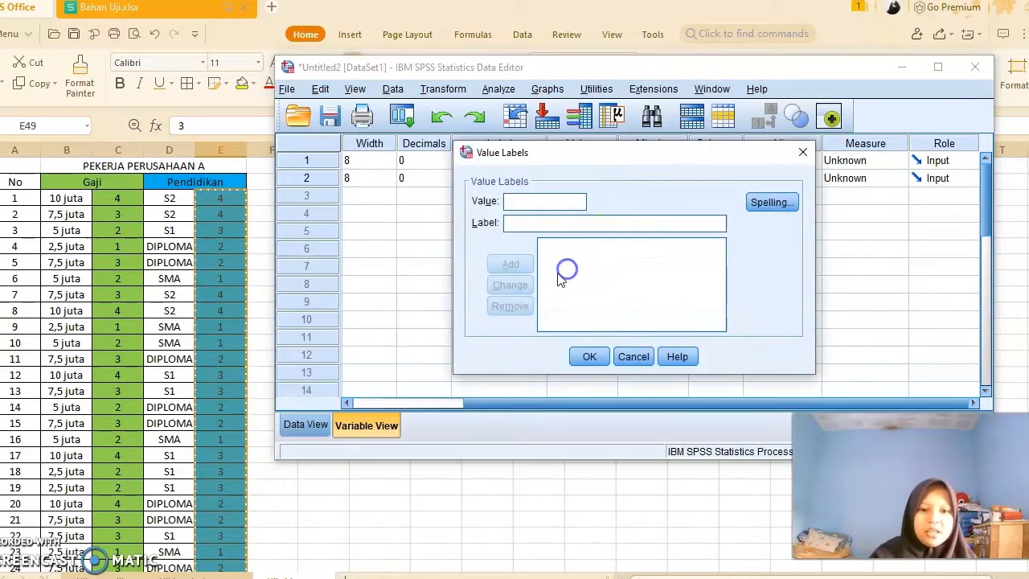
type("1")
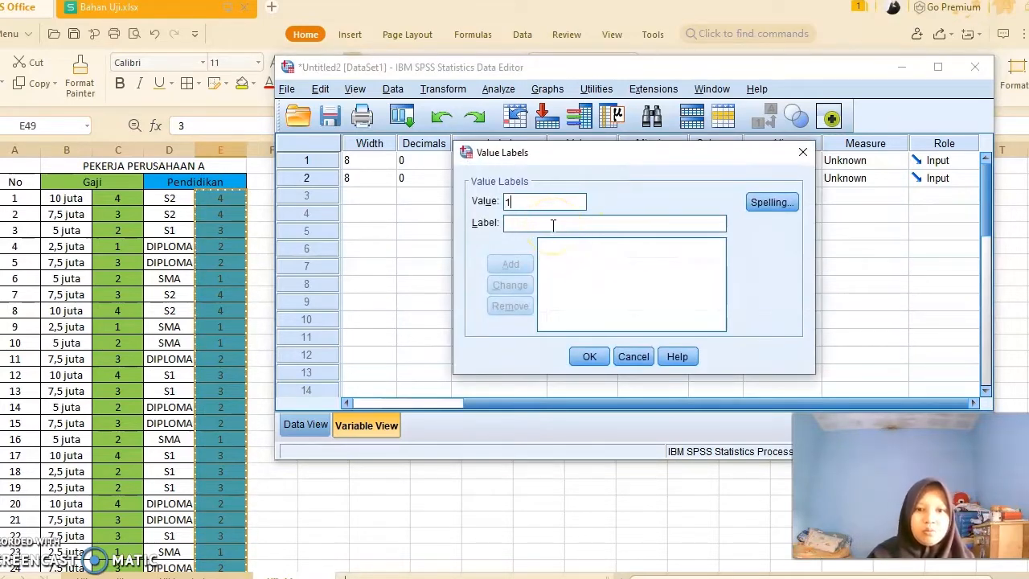
left_click(553, 223)
type("SMA")
left_click(521, 266)
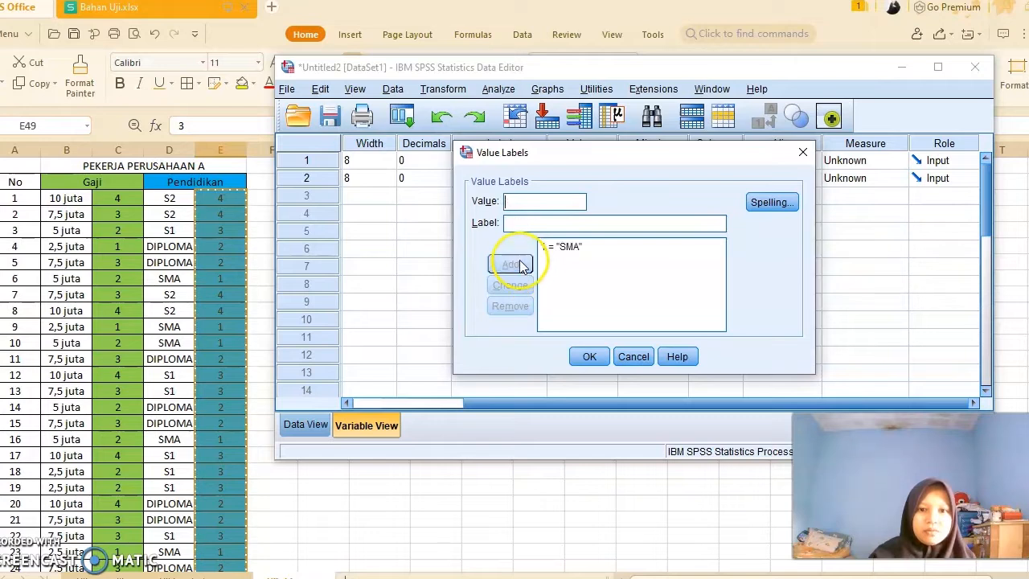
type("2")
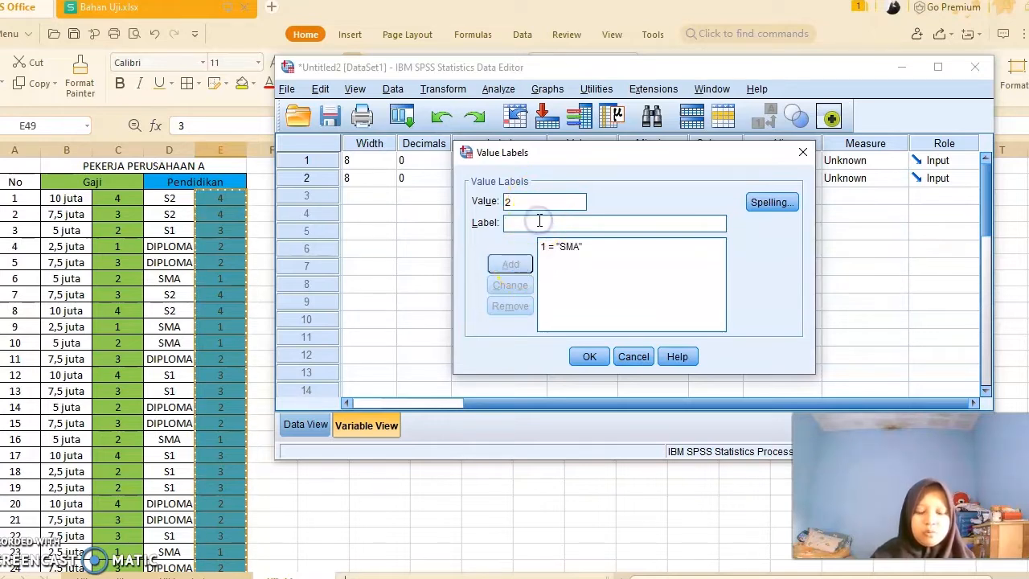
left_click(539, 222)
type("DIPL")
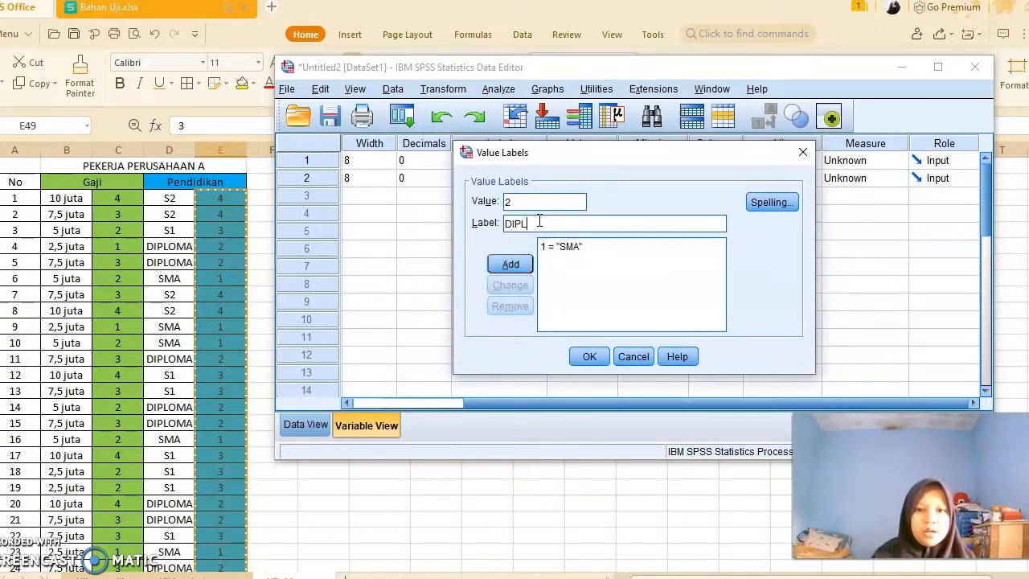
type("OMA")
left_click(496, 265)
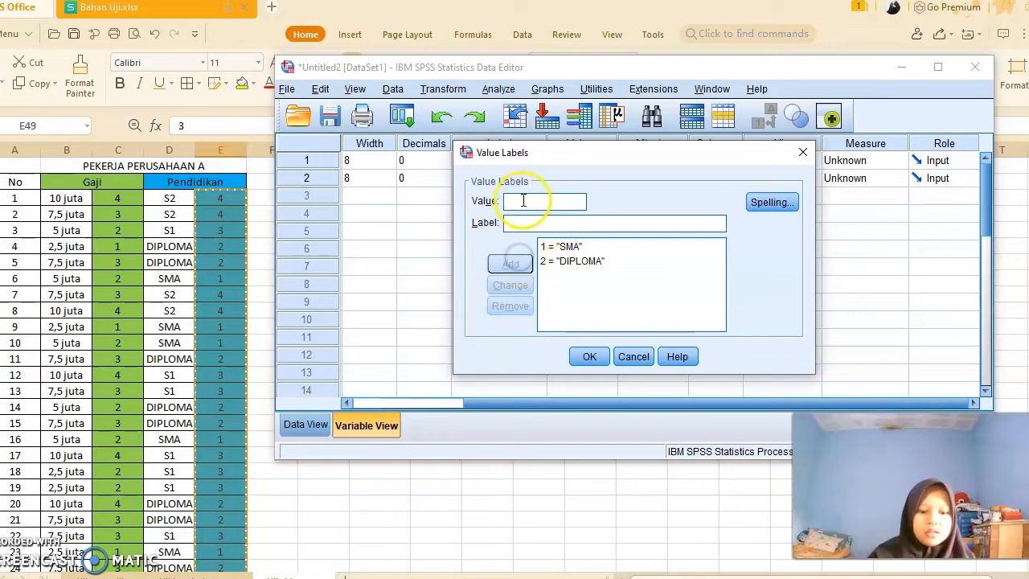
- Add value labels 3 = S1 and 4 = S2 for PT and confirm the value labels dialog
left_click(523, 204)
type("3")
left_click(521, 223)
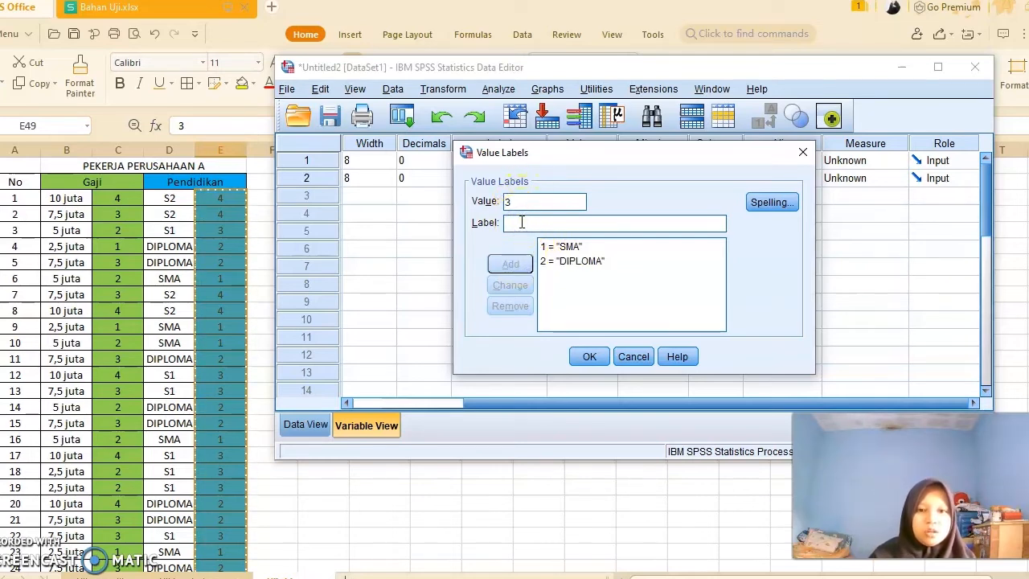
type("S1")
left_click(506, 265)
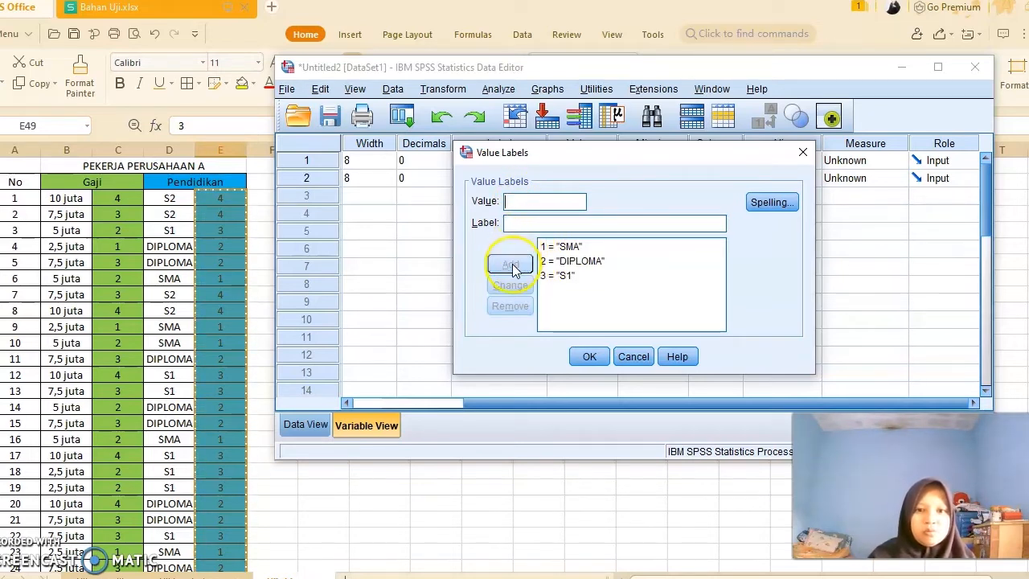
left_click(523, 201)
type("4")
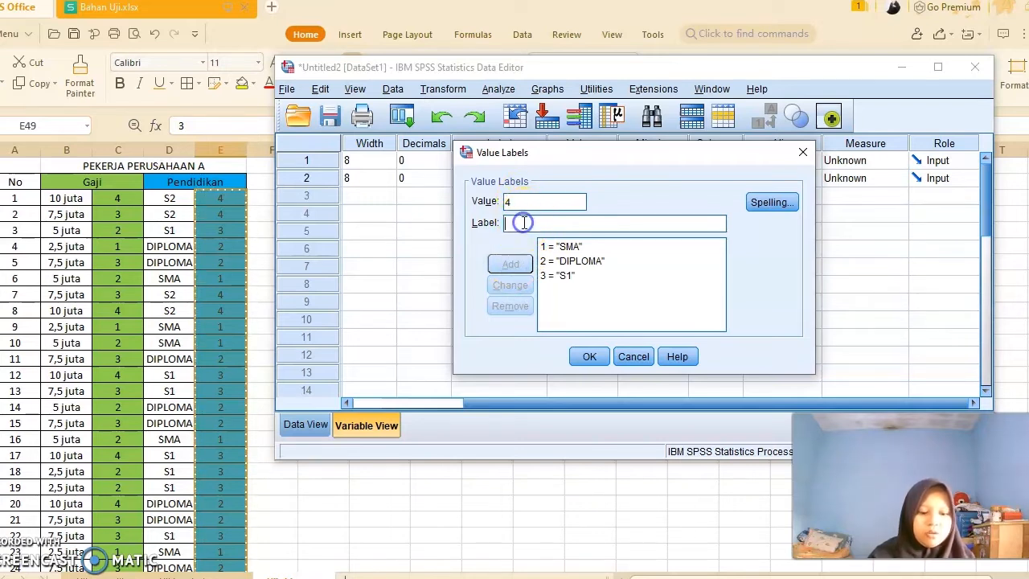
type("S2")
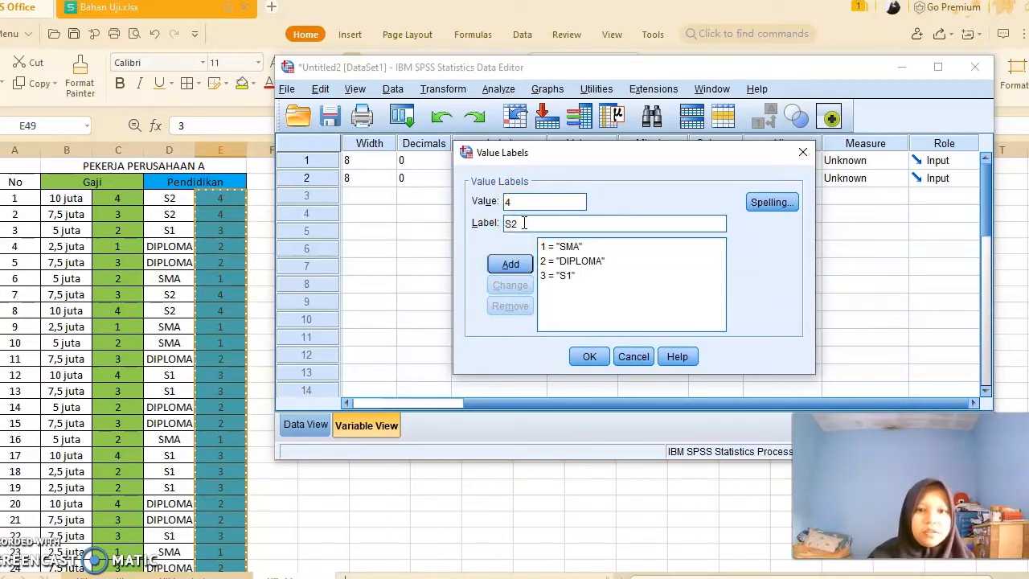
left_click(510, 265)
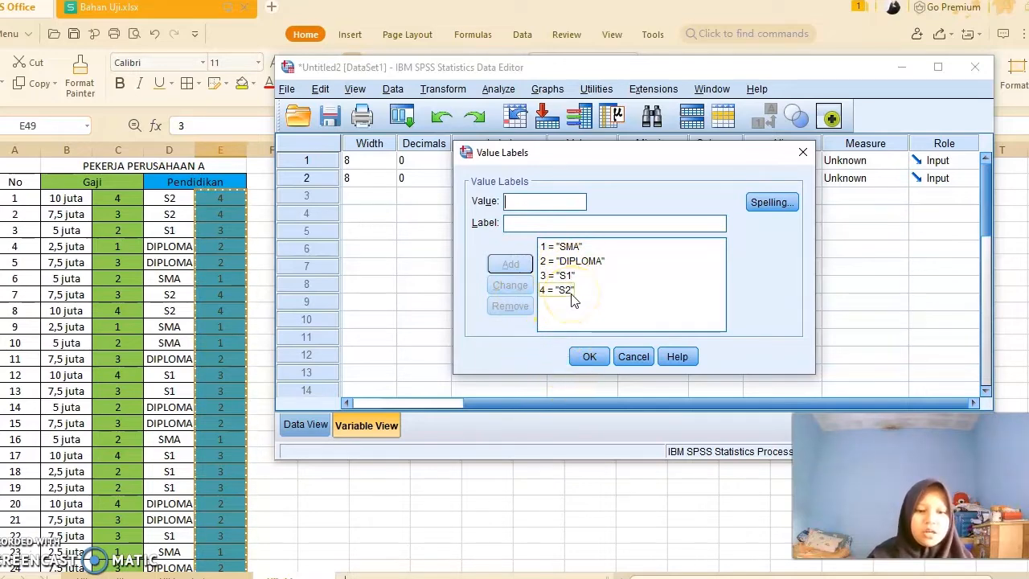
left_click(590, 356)
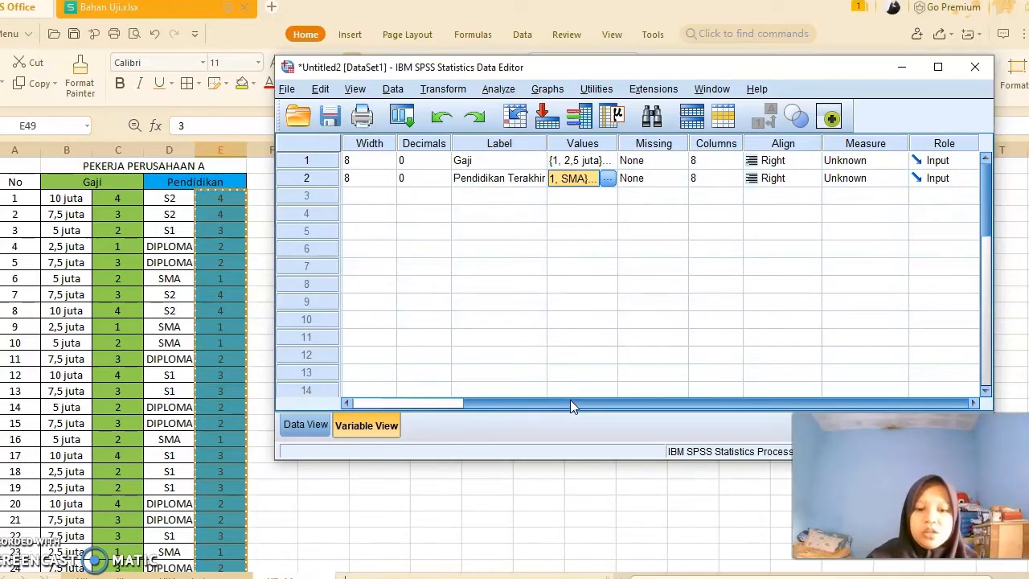
- Switch to the data view and scroll through the coded G and PT values
left_click_drag(570, 399, 460, 392)
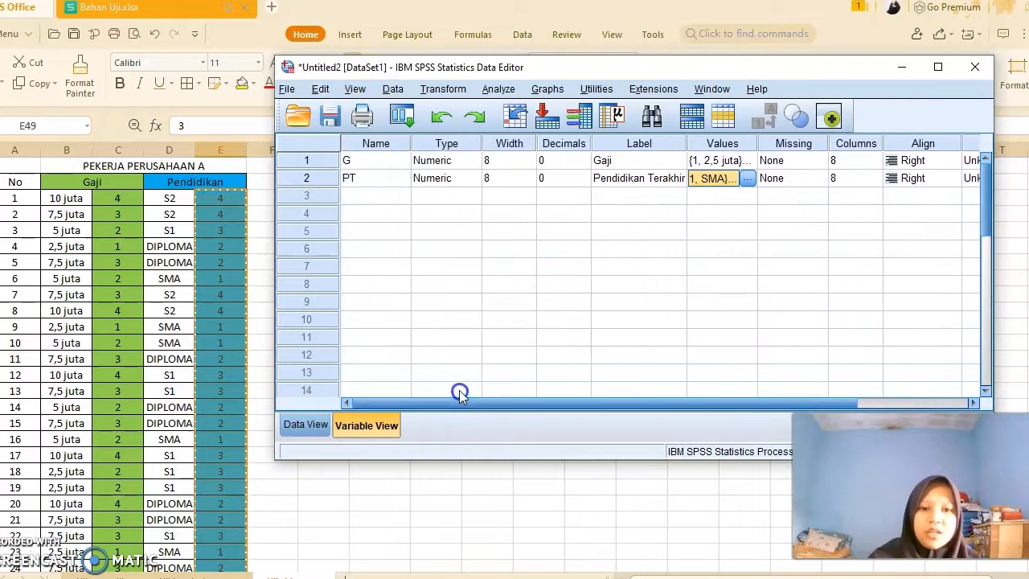
left_click(306, 426)
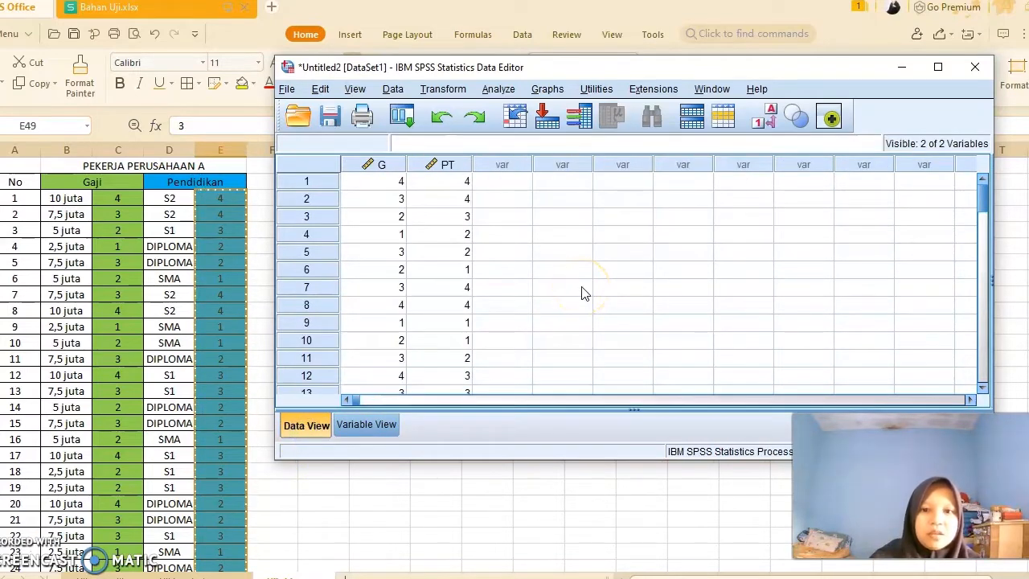
scroll(584, 293, "down", 12)
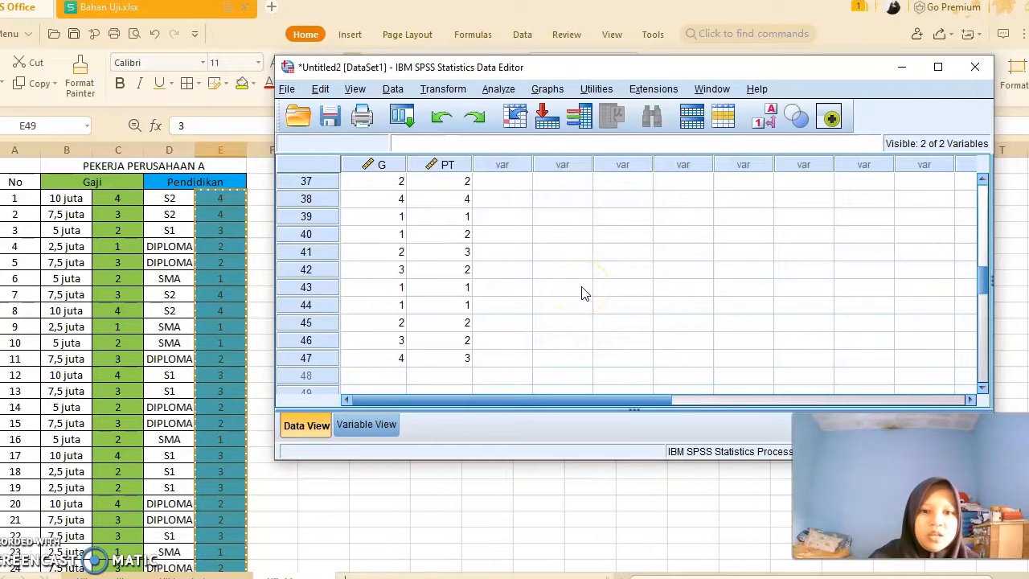
scroll(585, 293, "up", 12)
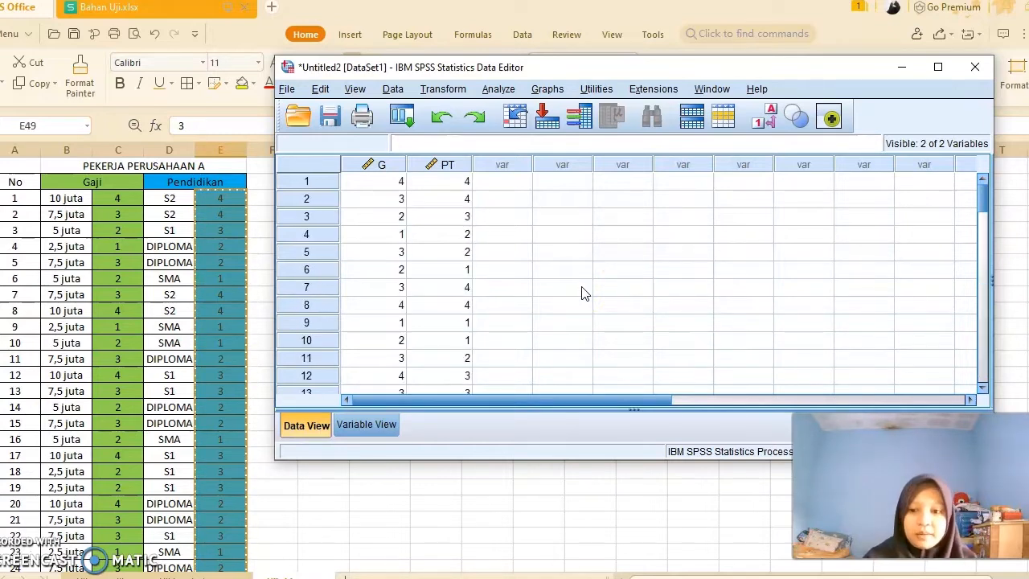
scroll(585, 293, "down", 3)
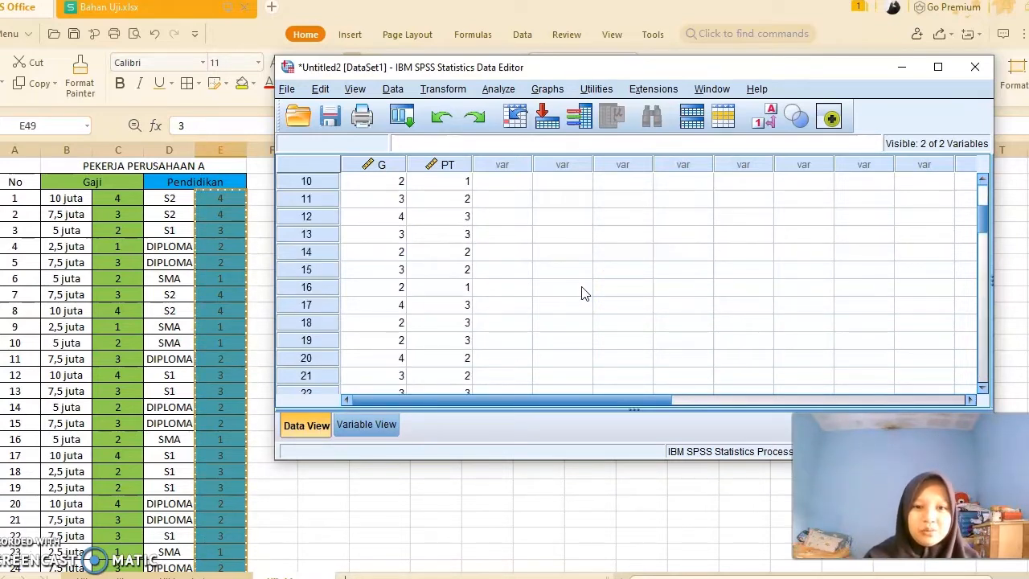
scroll(584, 293, "up", 3)
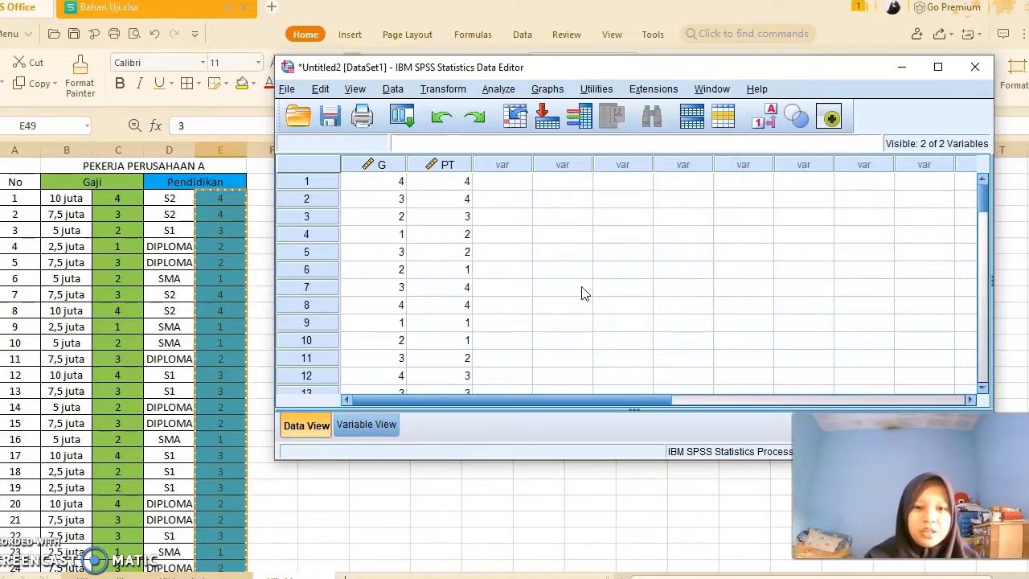
- Open Crosstabs and place Gaji [G] in rows and Pendidikan Terakhir [PT] in columns
left_click(504, 90)
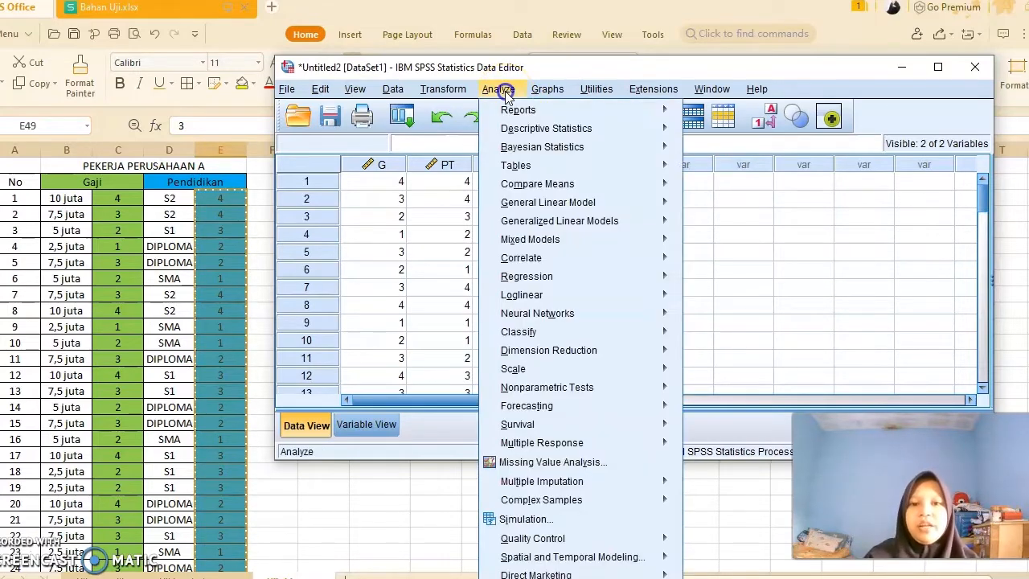
mouse_move(532, 135)
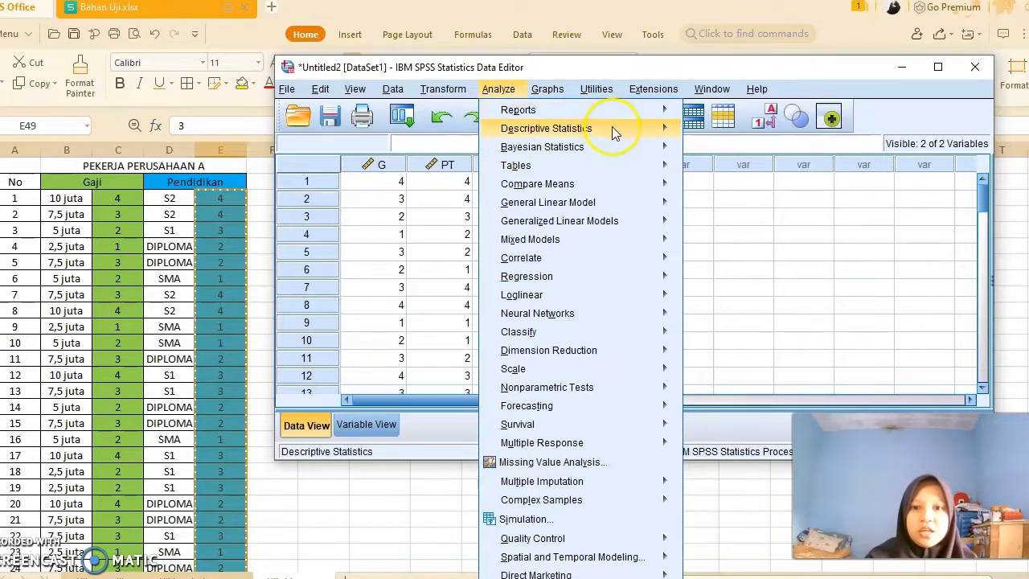
mouse_move(669, 151)
mouse_move(664, 134)
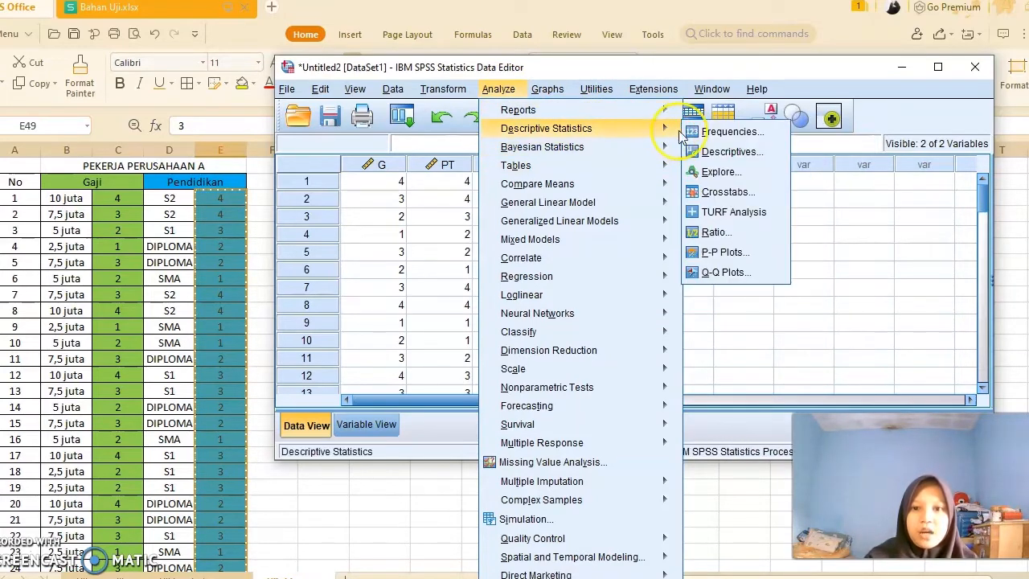
left_click(705, 196)
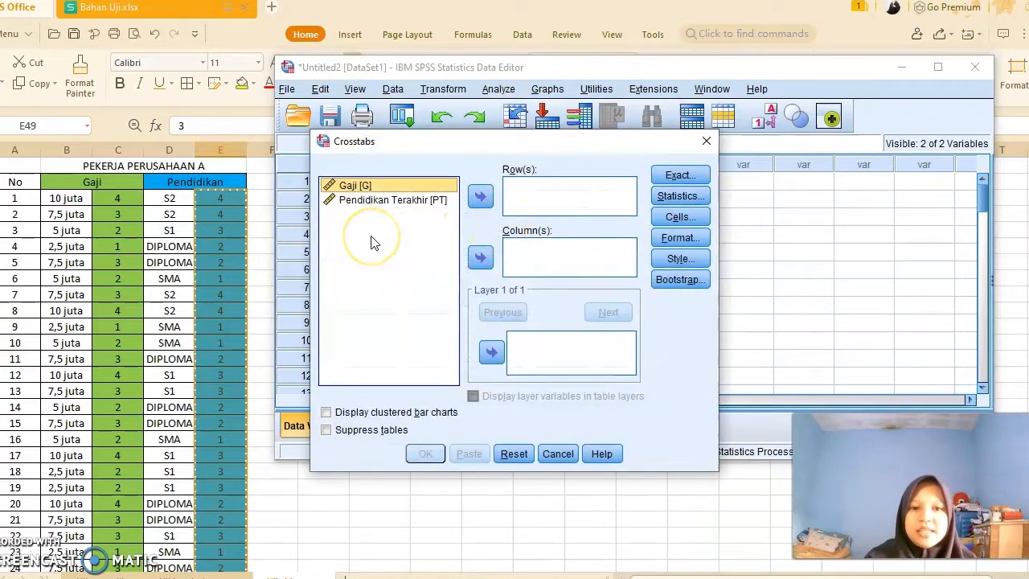
left_click(422, 187)
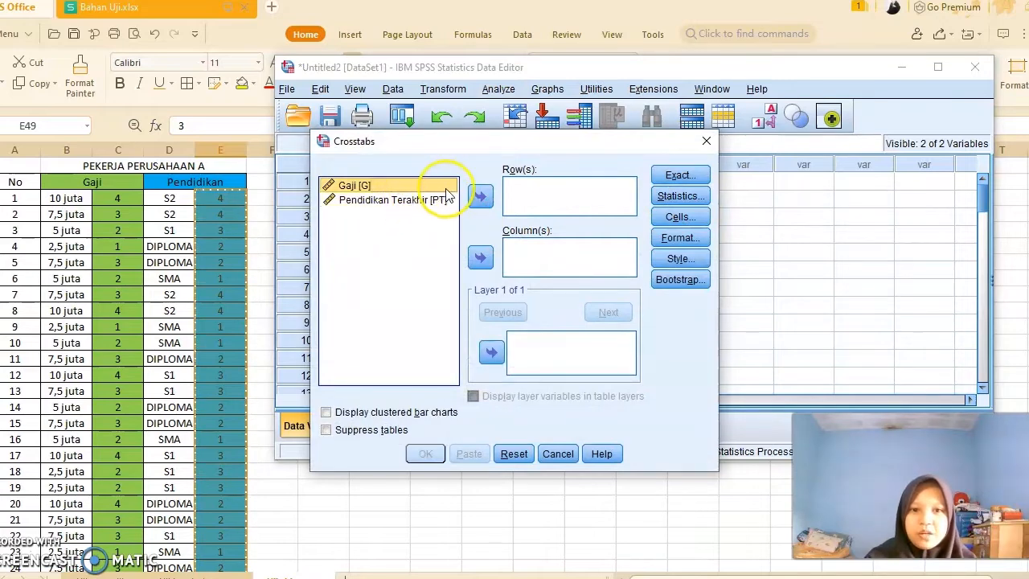
left_click(480, 193)
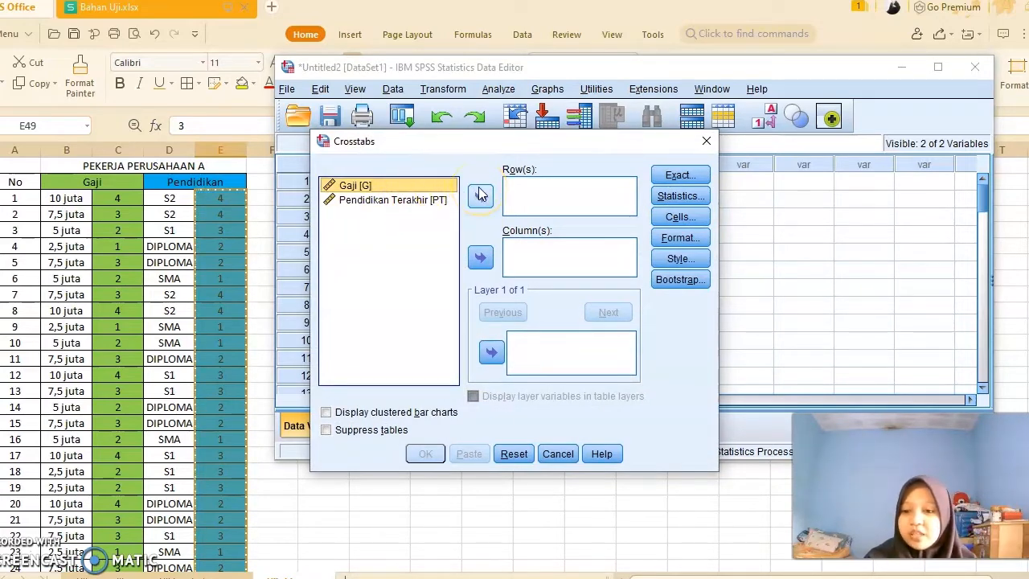
left_click(434, 189)
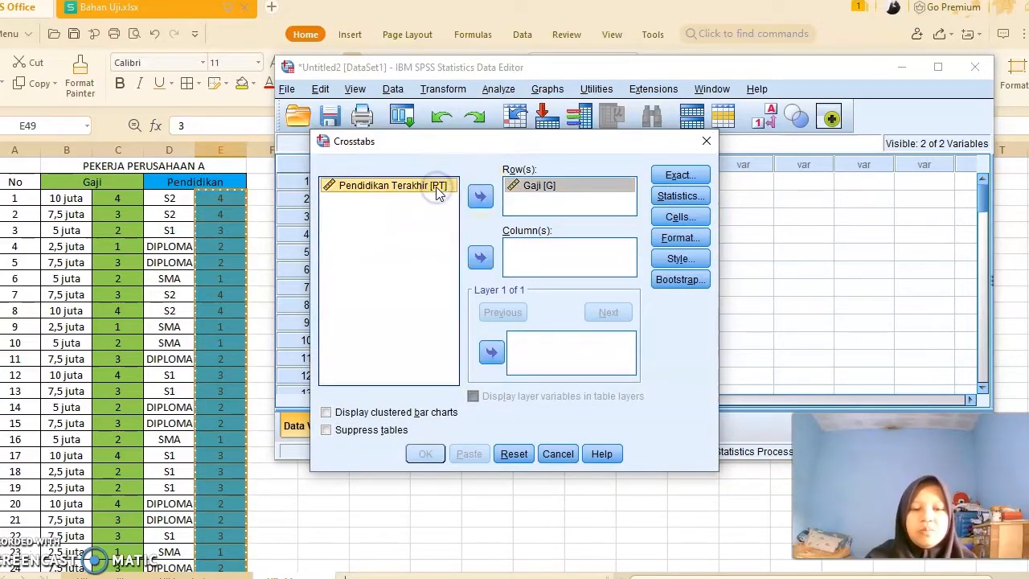
left_click(477, 257)
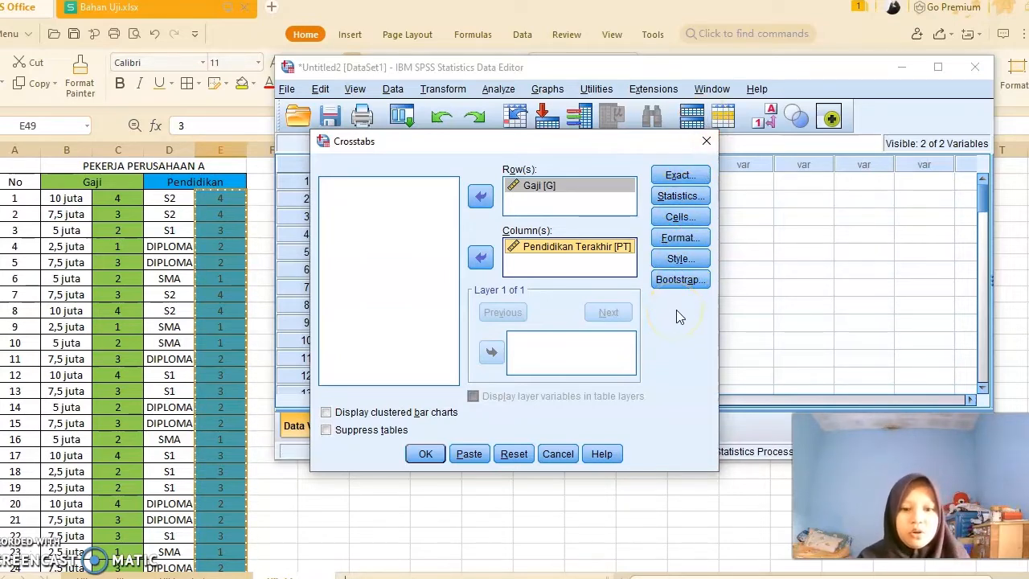
- Enable the Chi-square statistic and run the crosstabulation
left_click(679, 197)
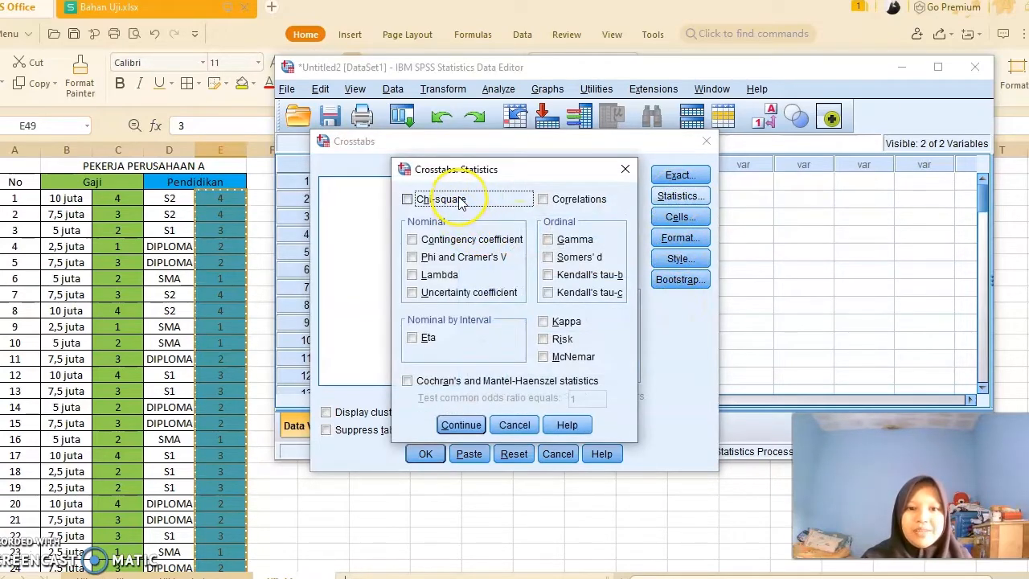
left_click(460, 202)
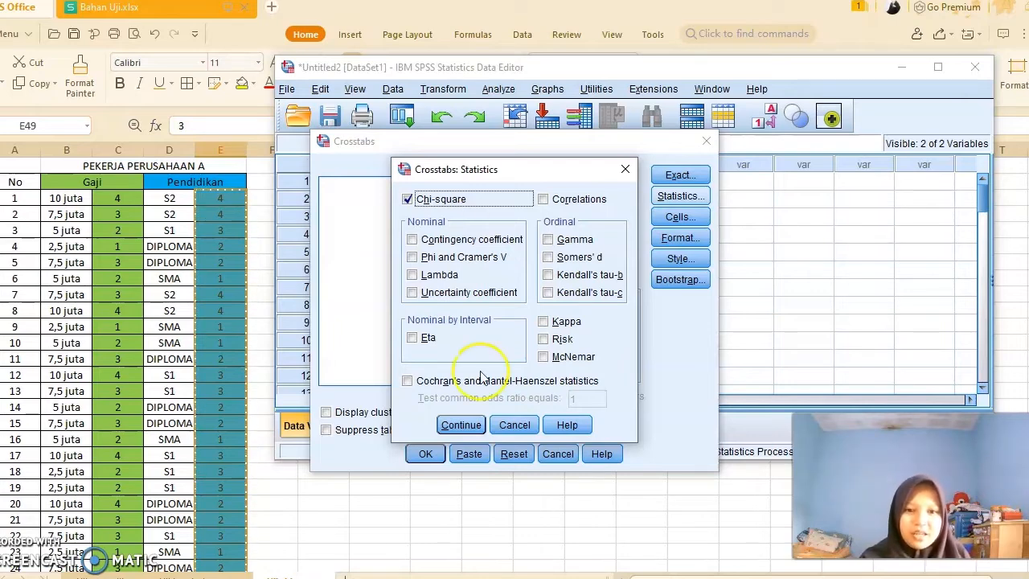
left_click(473, 433)
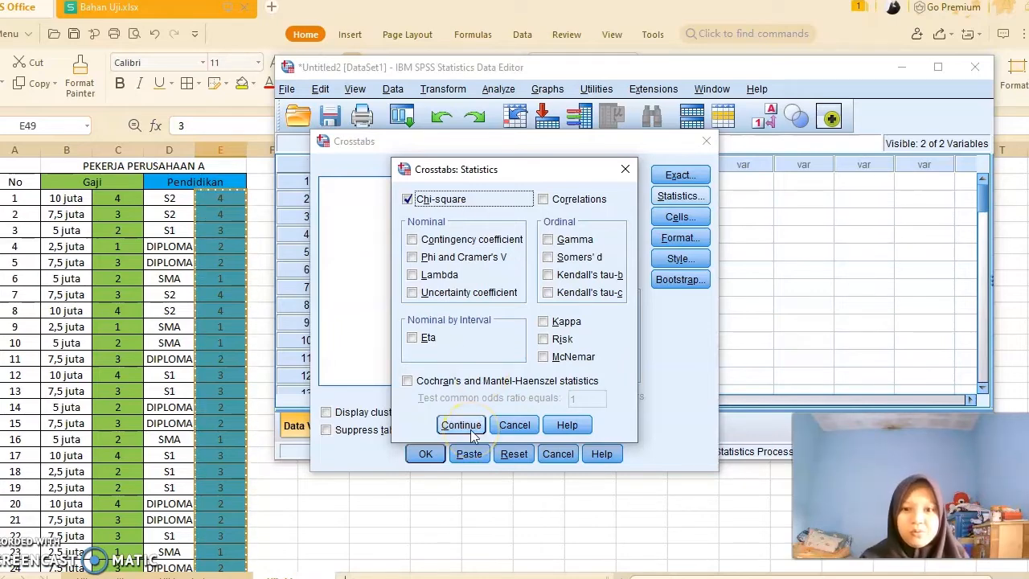
left_click(472, 431)
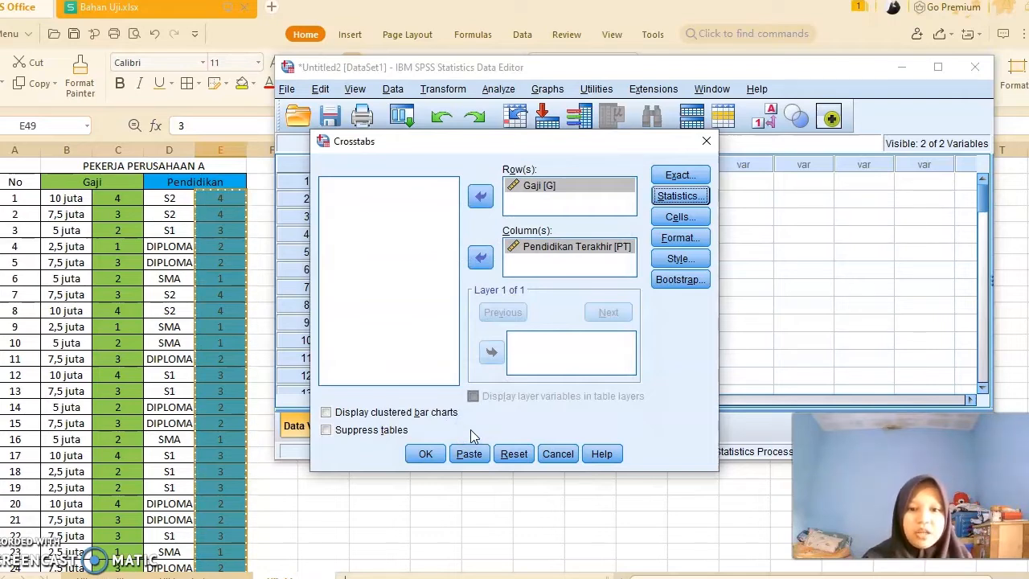
left_click(542, 452)
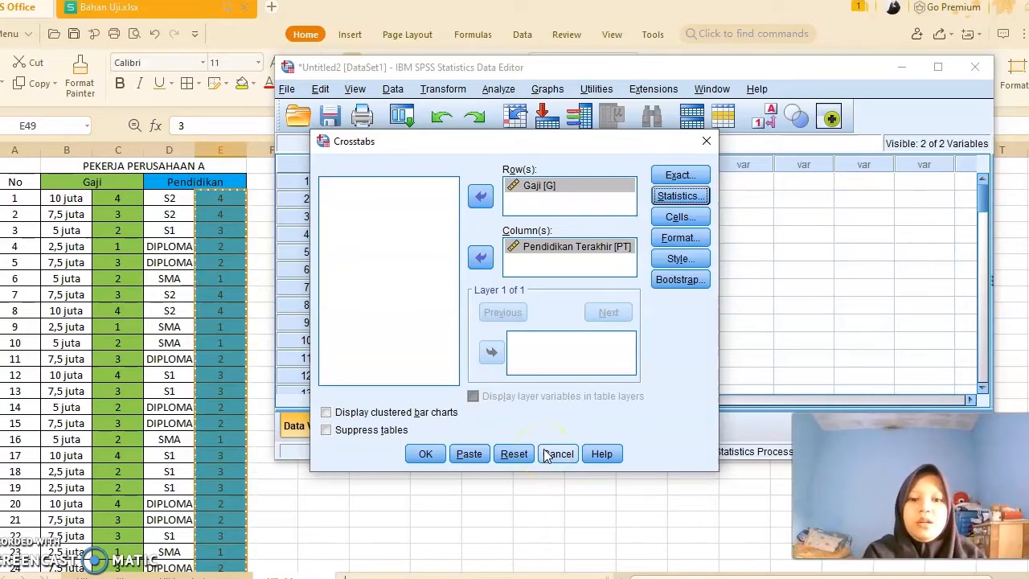
left_click(426, 453)
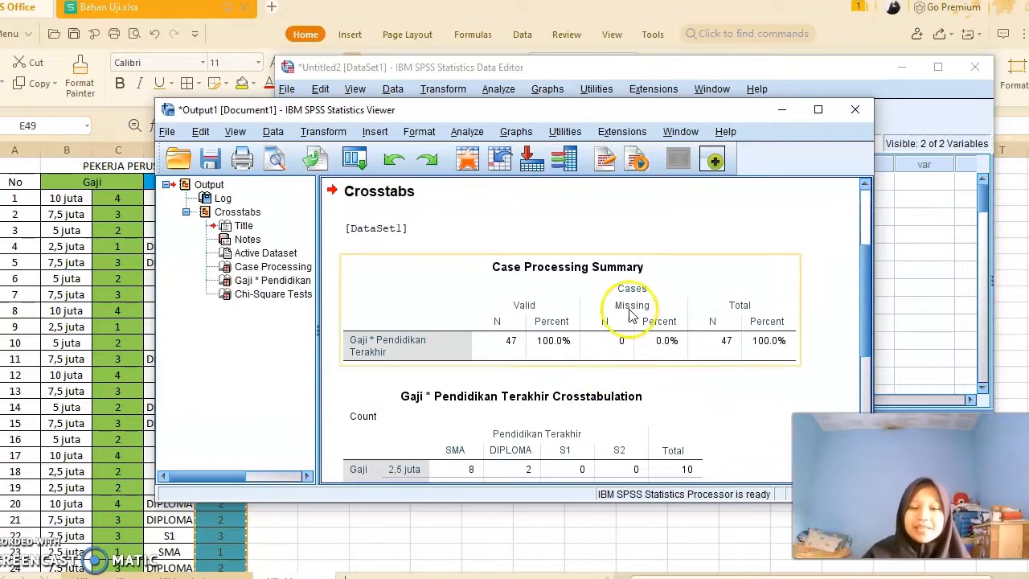
- Examine the case processing summary, crosstabulation and chi-square test tables in the output
left_click(586, 411)
left_click(562, 358)
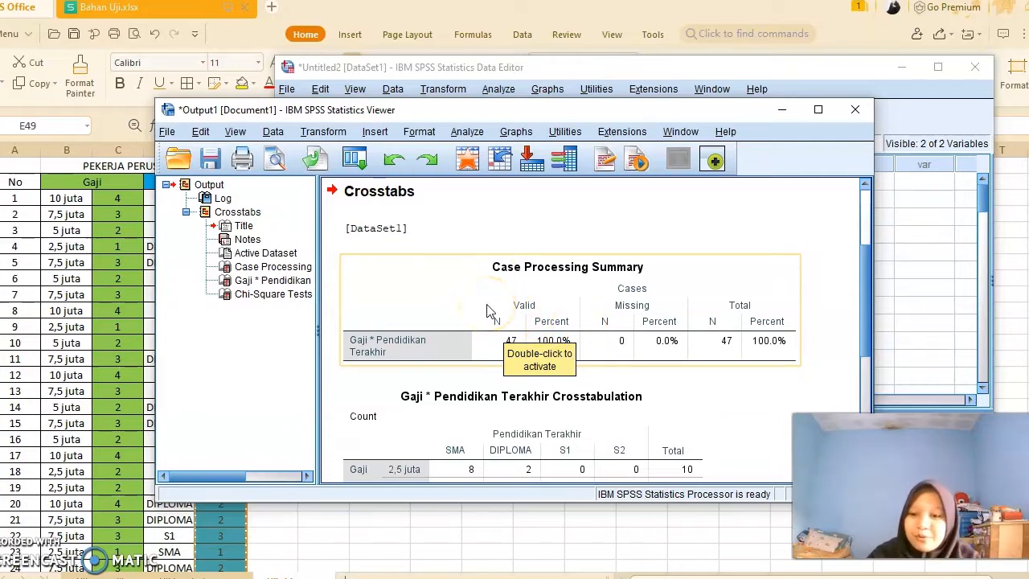
scroll(418, 354, "down", 4)
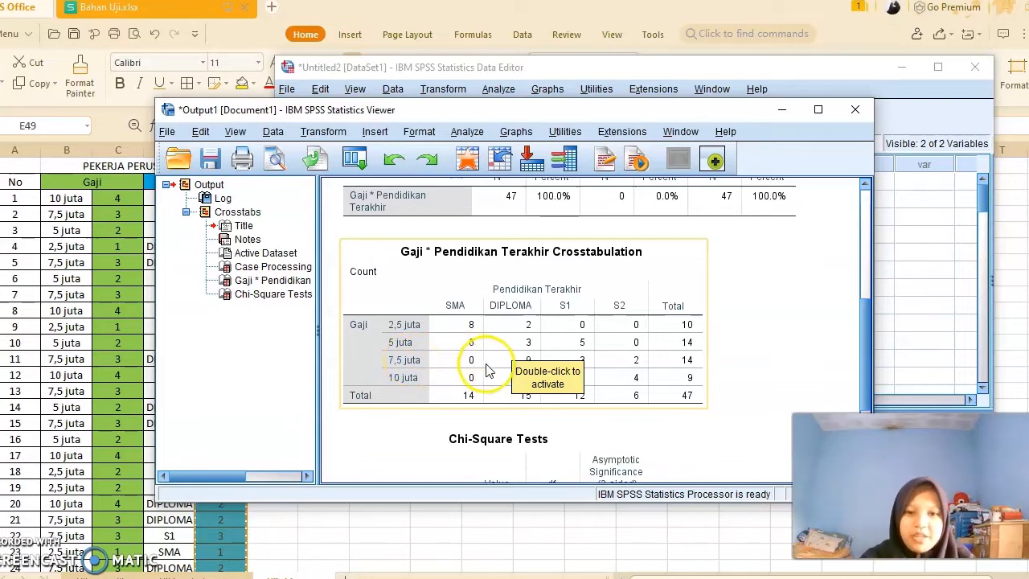
left_click(732, 379)
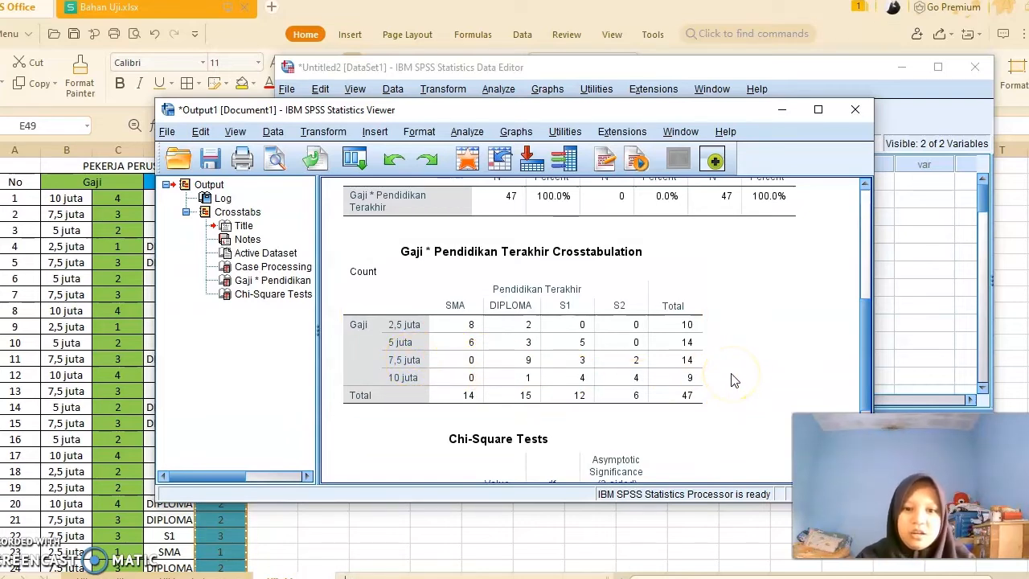
left_click(598, 366)
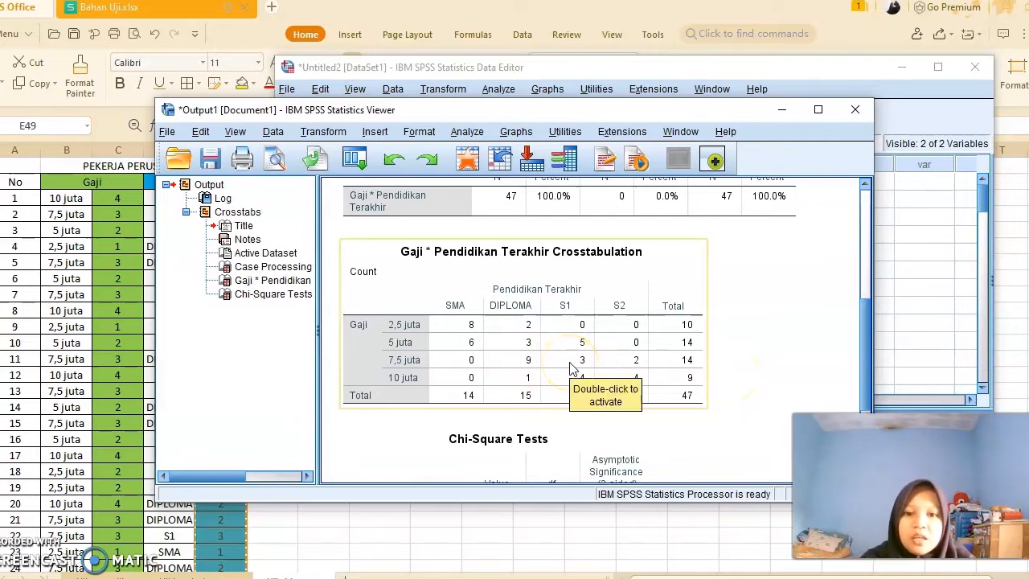
left_click(653, 372)
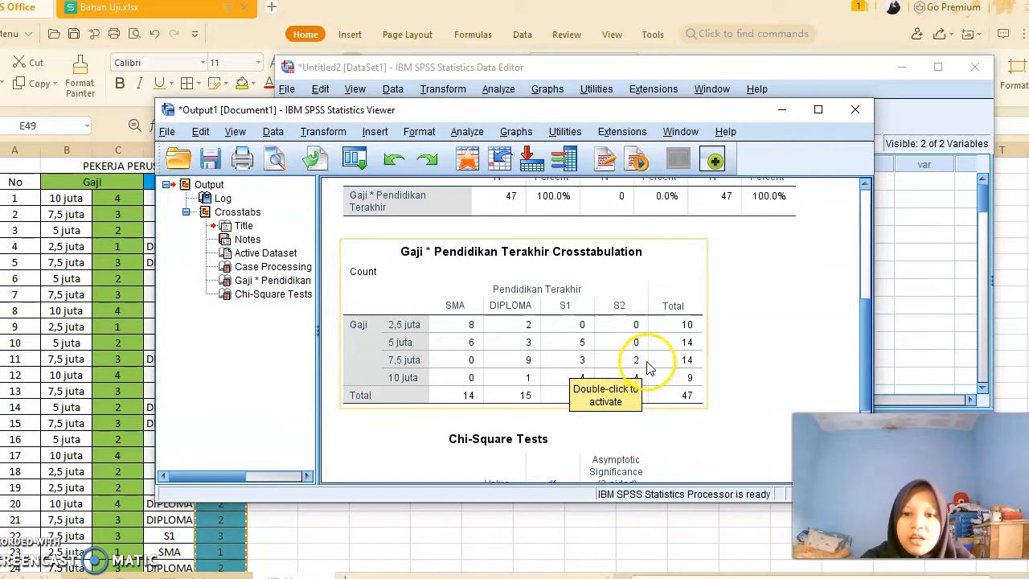
left_click(802, 345)
left_click(602, 344)
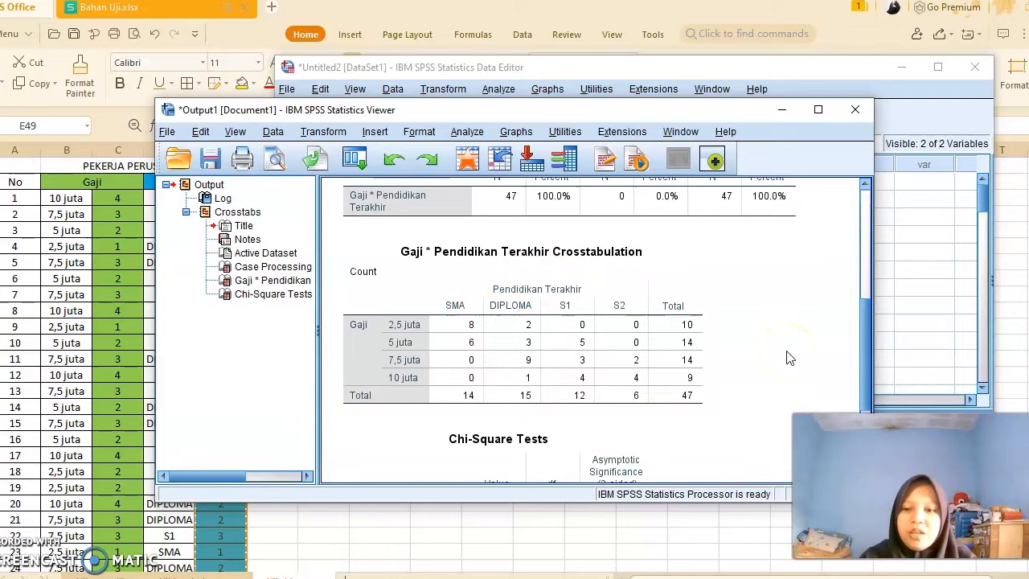
scroll(788, 358, "down", 4)
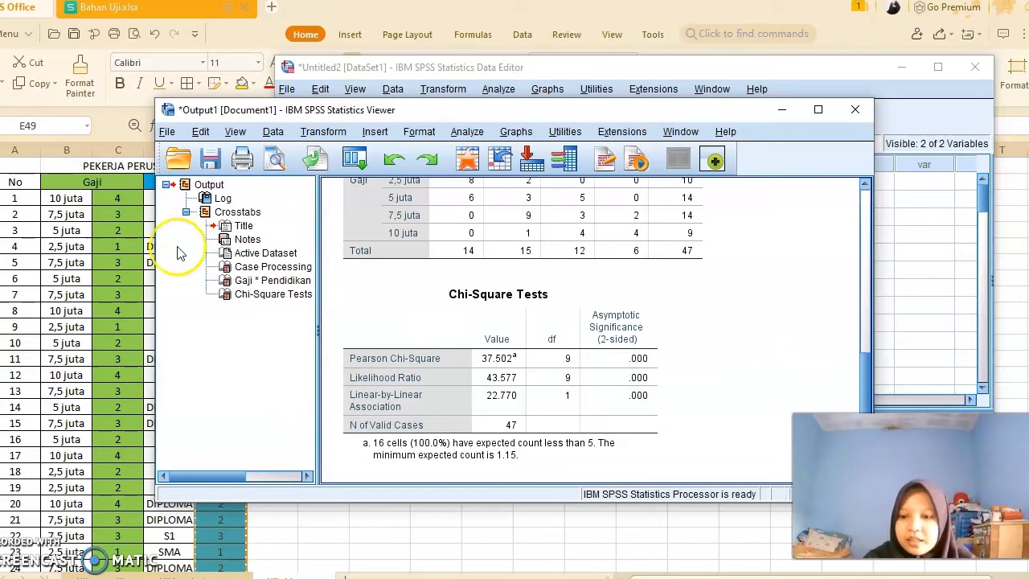
- Open the sticky note with the decision criteria and compare it with the chi-square significance value
mouse_move(1, 249)
mouse_move(6, 87)
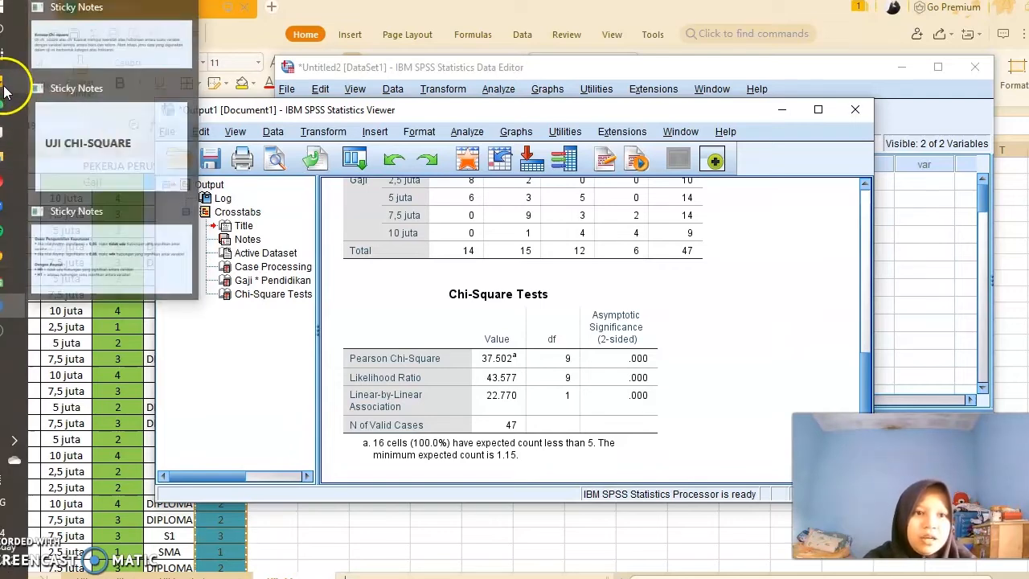
left_click(122, 231)
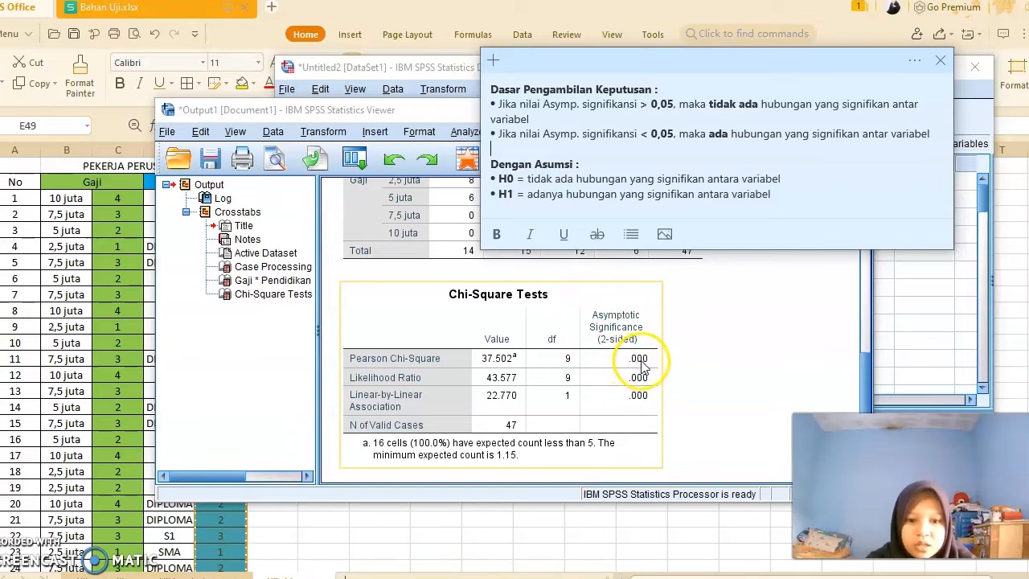
left_click(726, 304)
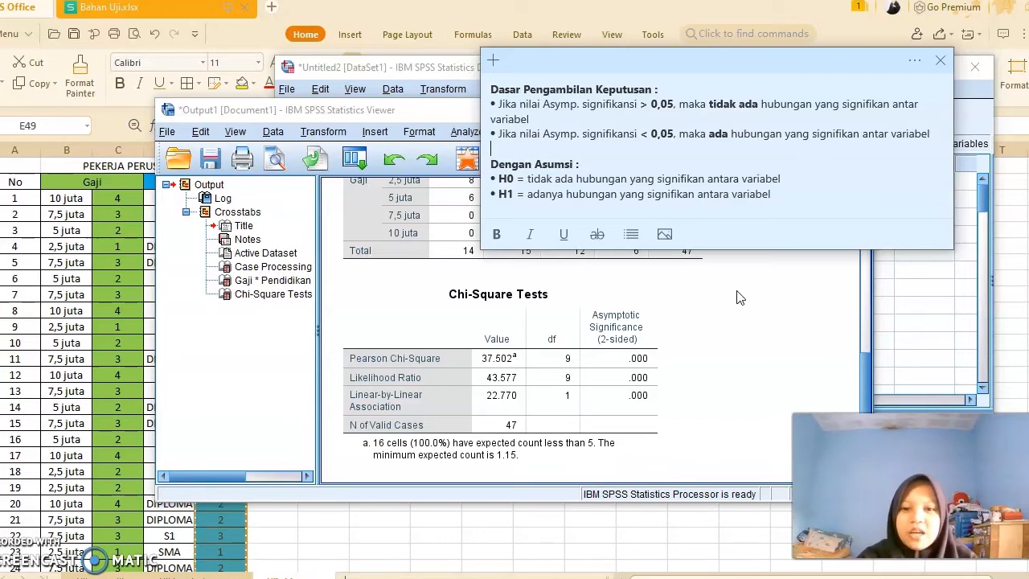
scroll(739, 297, "down", 1)
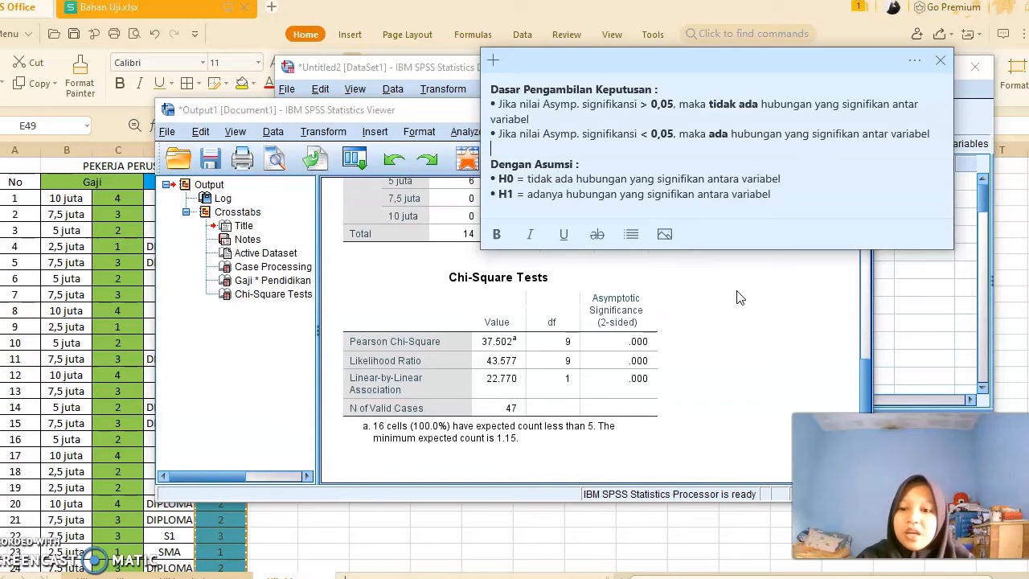